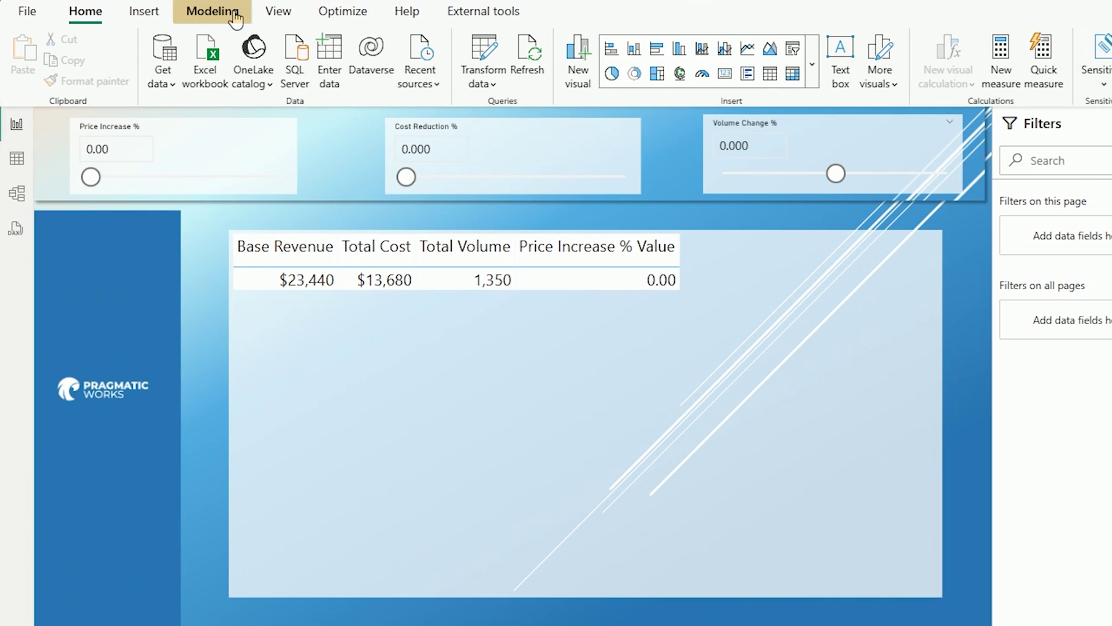
Step: Start a new Numeric range parameter from the Modeling tab's New parameter menu
left_click(141, 34)
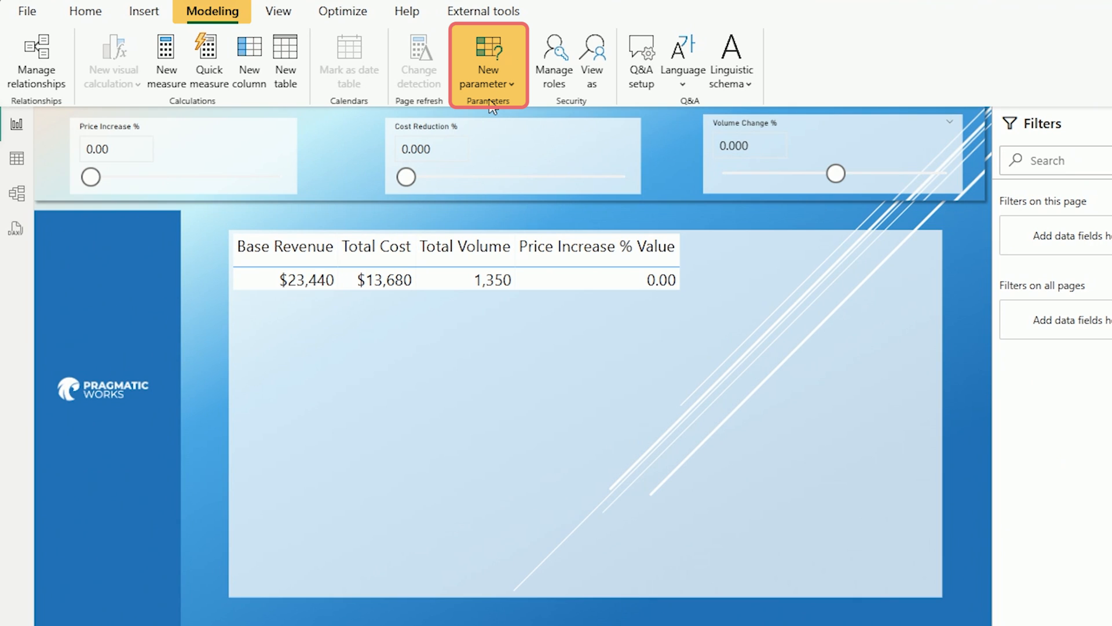
left_click(500, 88)
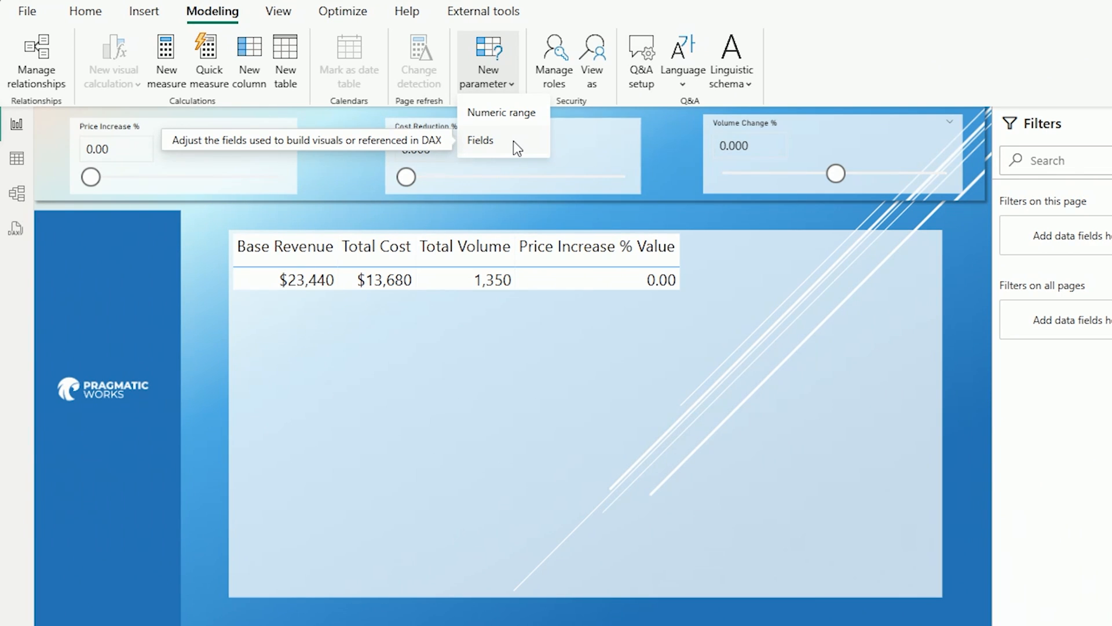
left_click(526, 113)
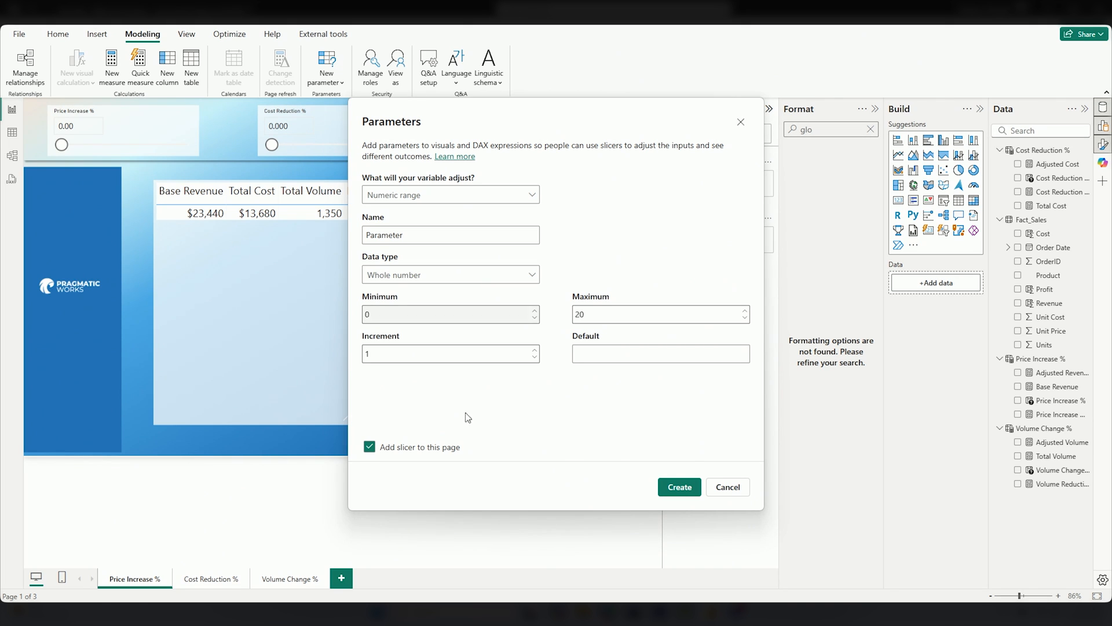
Step: Create the Parameter slicer, widen it, and slide it to its maximum of 20
left_click(680, 486)
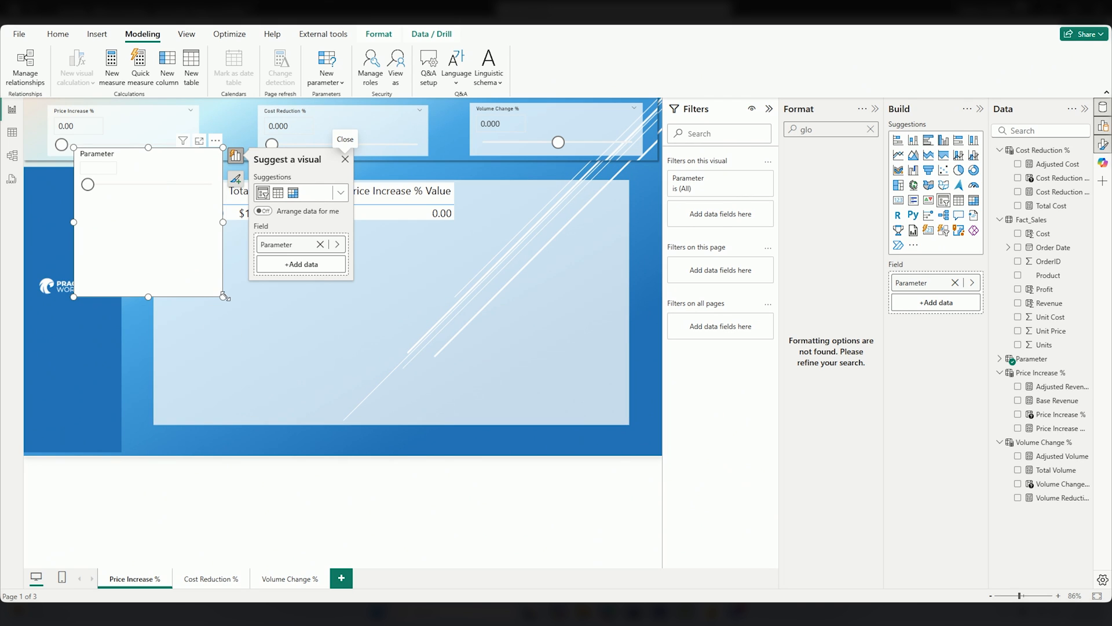
left_click_drag(222, 297, 328, 277)
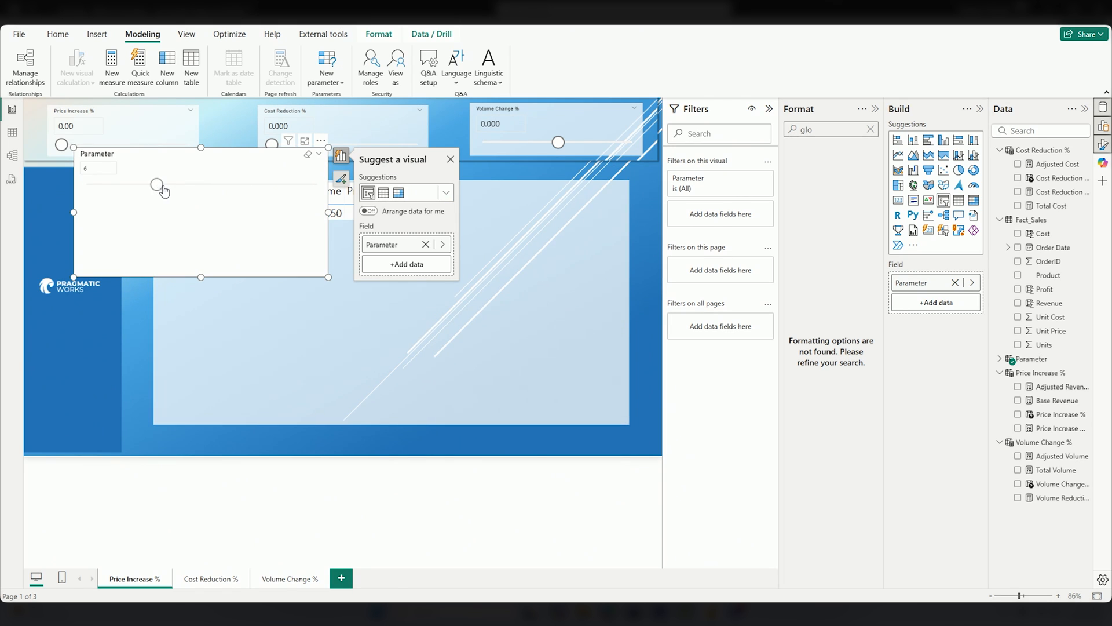
left_click_drag(295, 185, 317, 184)
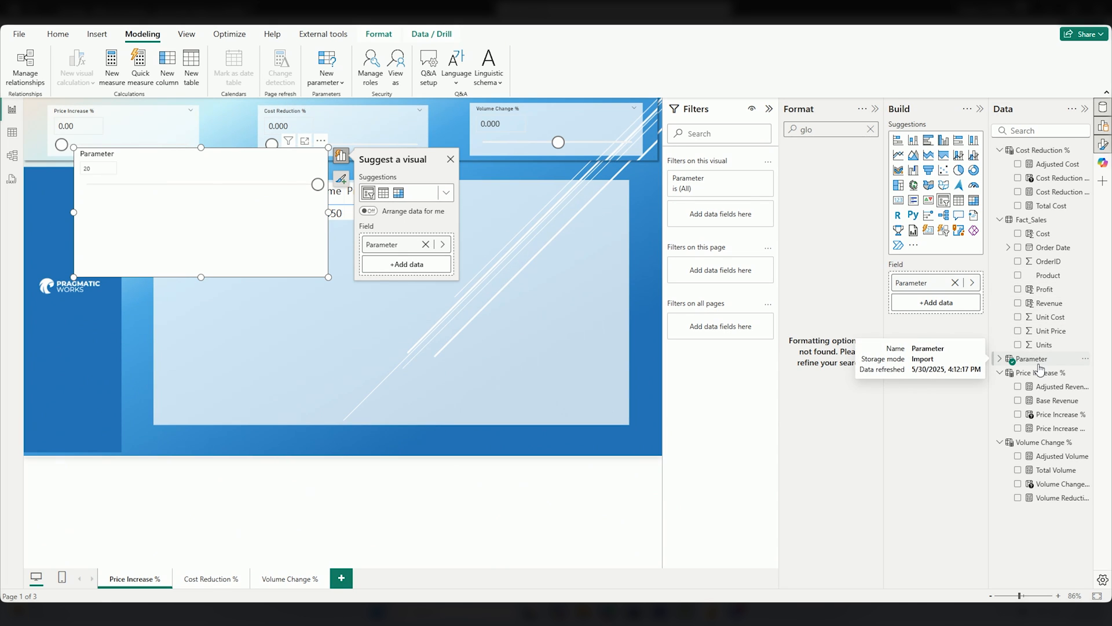
left_click(15, 133)
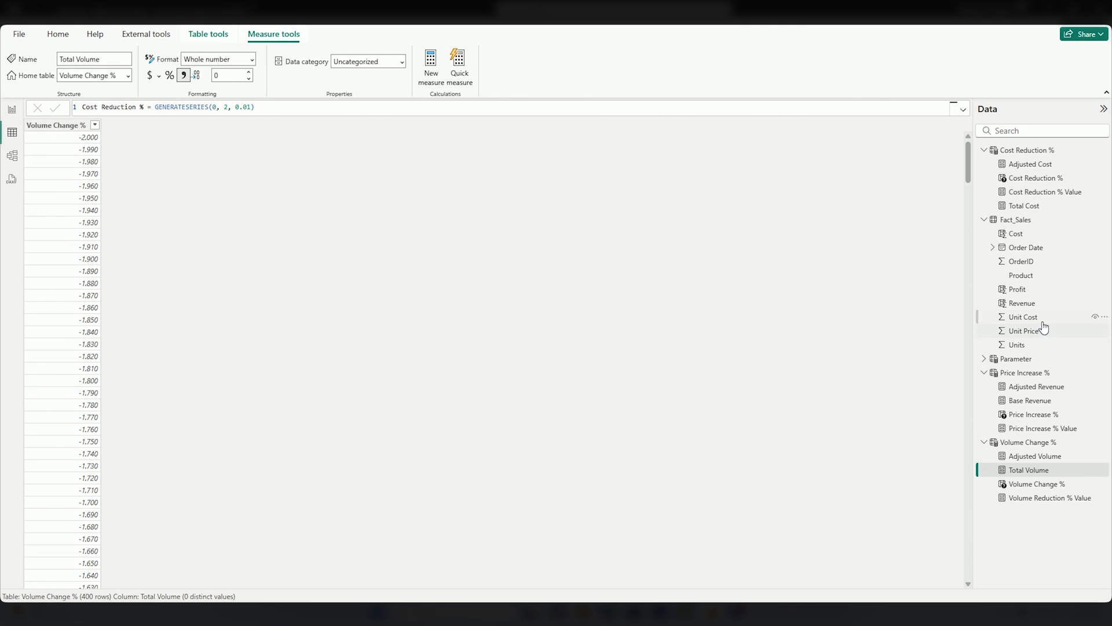
left_click(1016, 359)
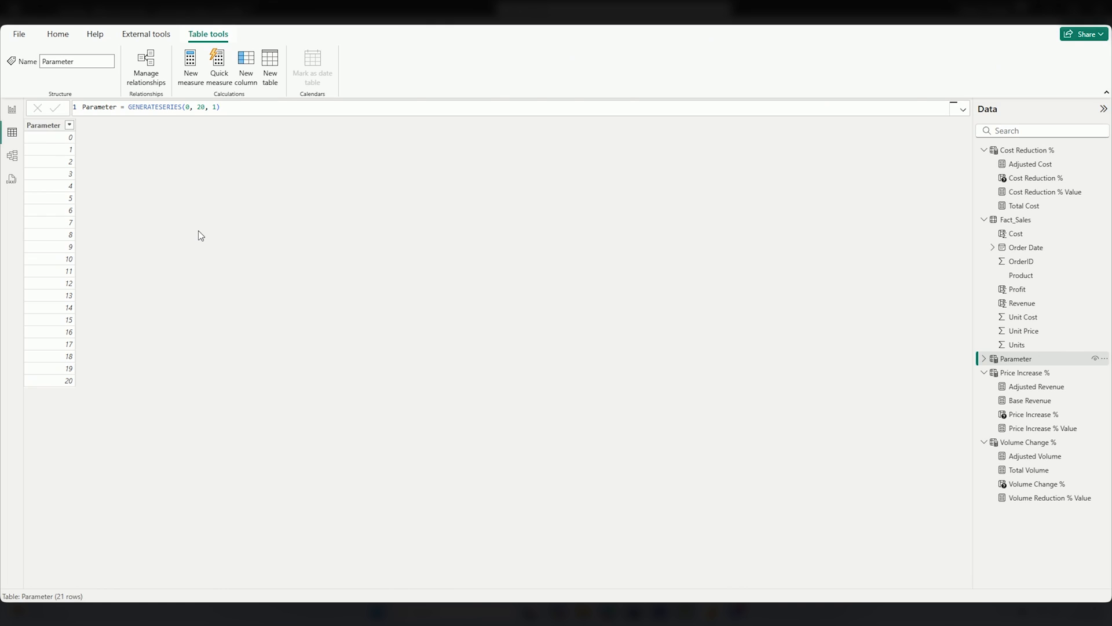
scroll(248, 106, "up", 3)
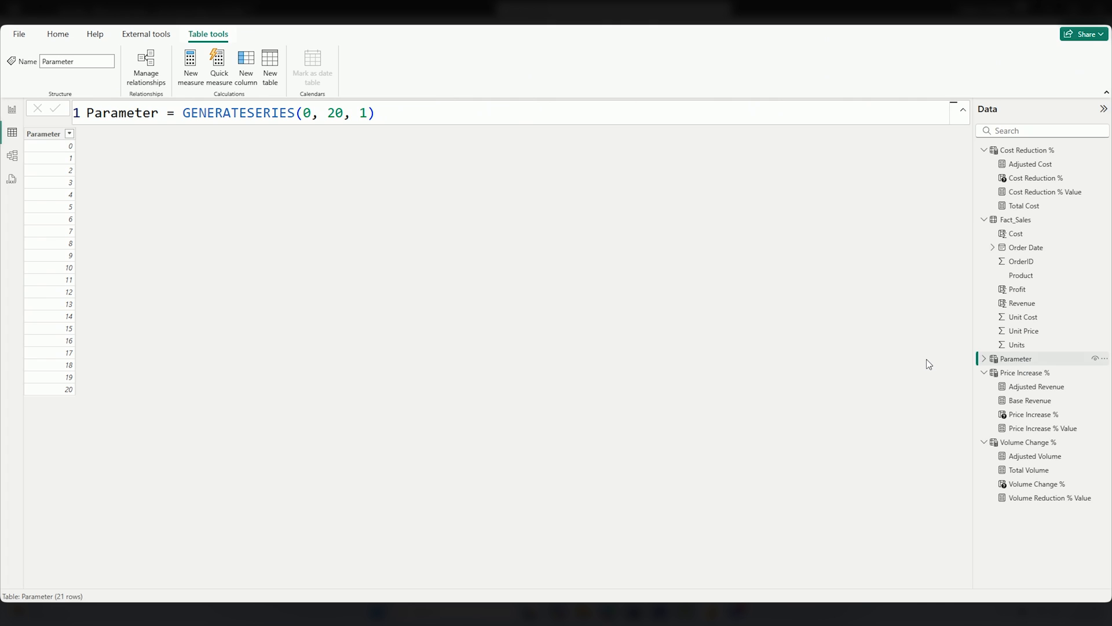
left_click(11, 110)
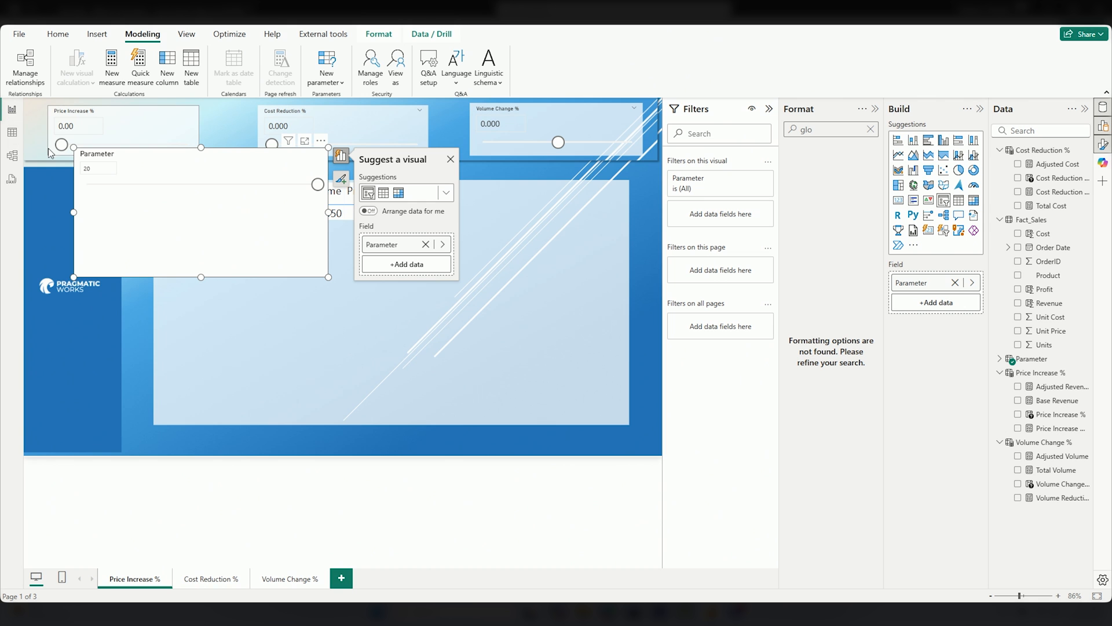
Step: In Table view, collapse Fact_Sales and show the Price Increase % table's generated values
left_click(12, 133)
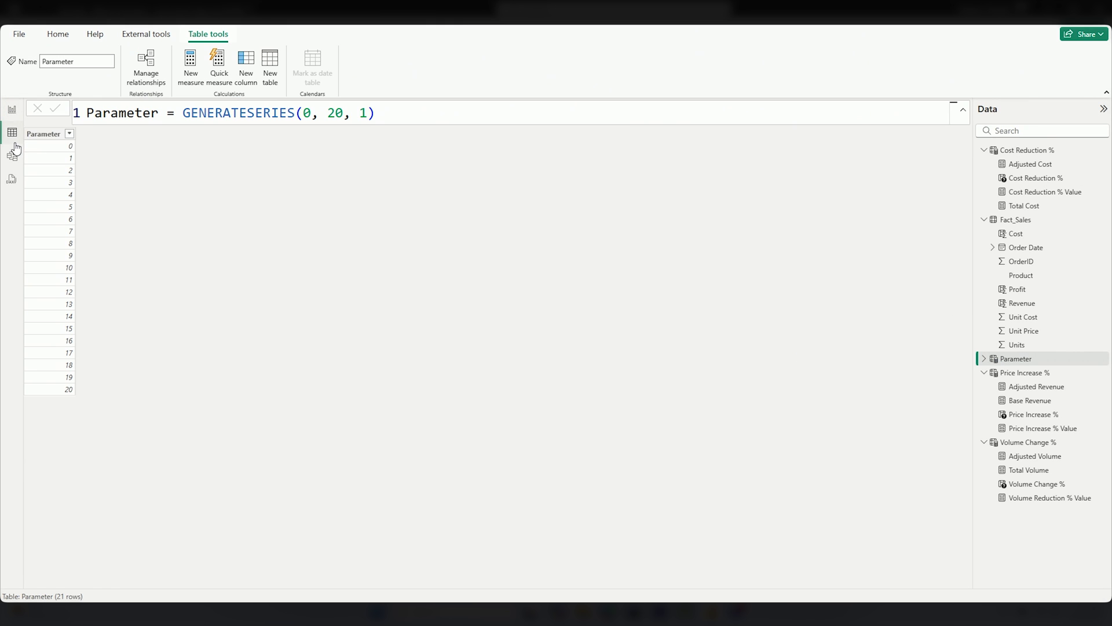
left_click(984, 221)
left_click(984, 248)
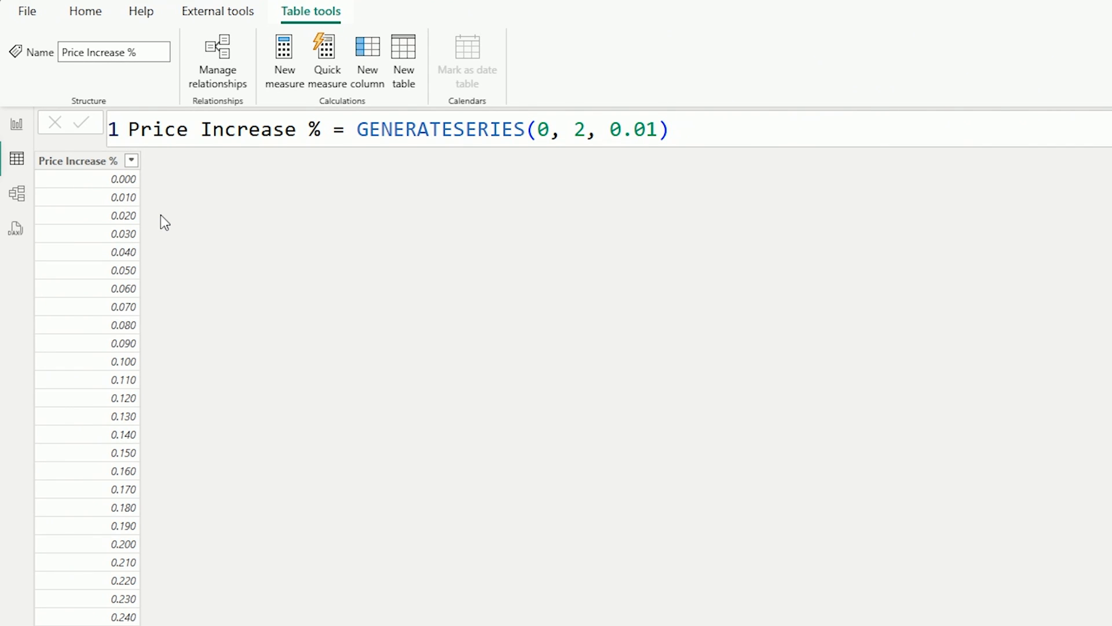
scroll(202, 439, "down", 8)
scroll(201, 438, "down", 8)
scroll(202, 436, "down", 8)
scroll(202, 437, "up", 10)
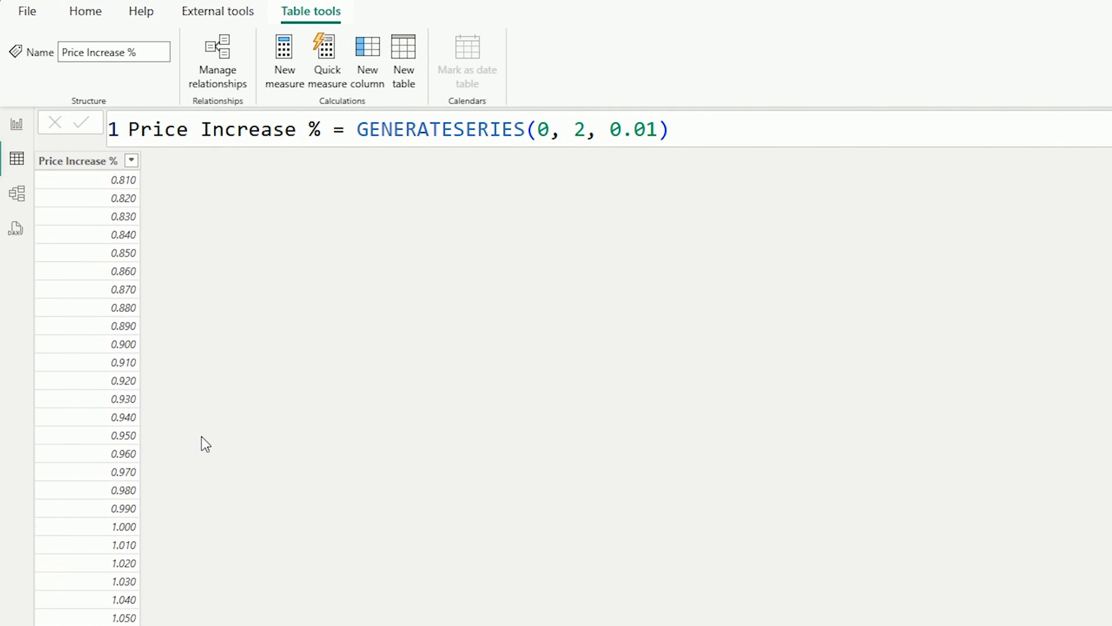
scroll(202, 436, "up", 10)
scroll(202, 436, "up", 10)
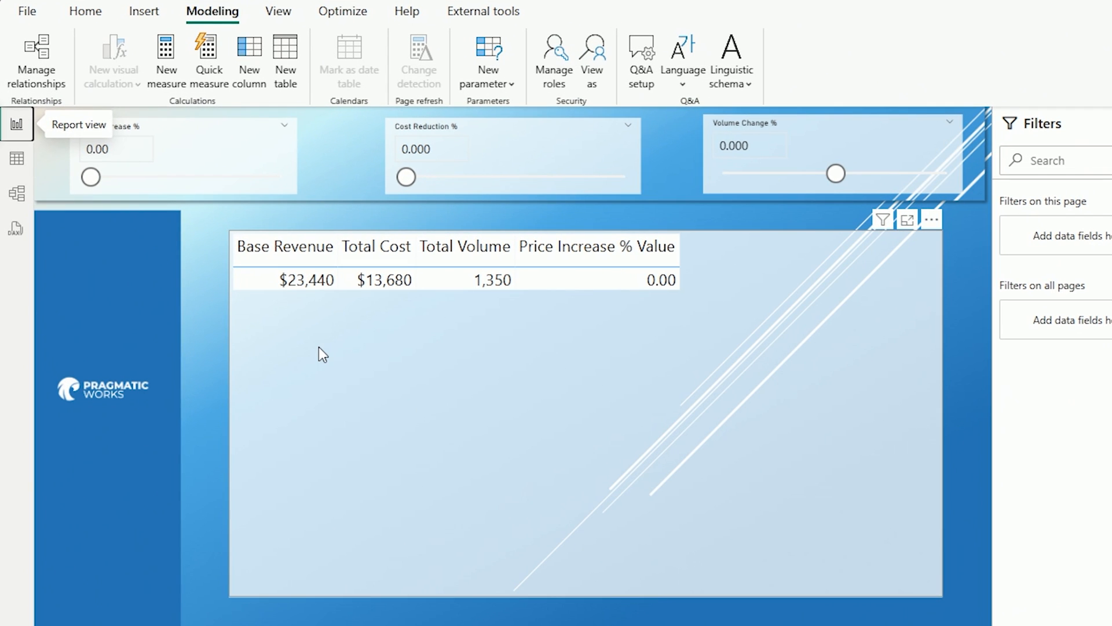
Step: Select the table visual and collapse Fact_Sales, Cost Reduction % and Volume Change % in the Data pane
left_click(319, 347)
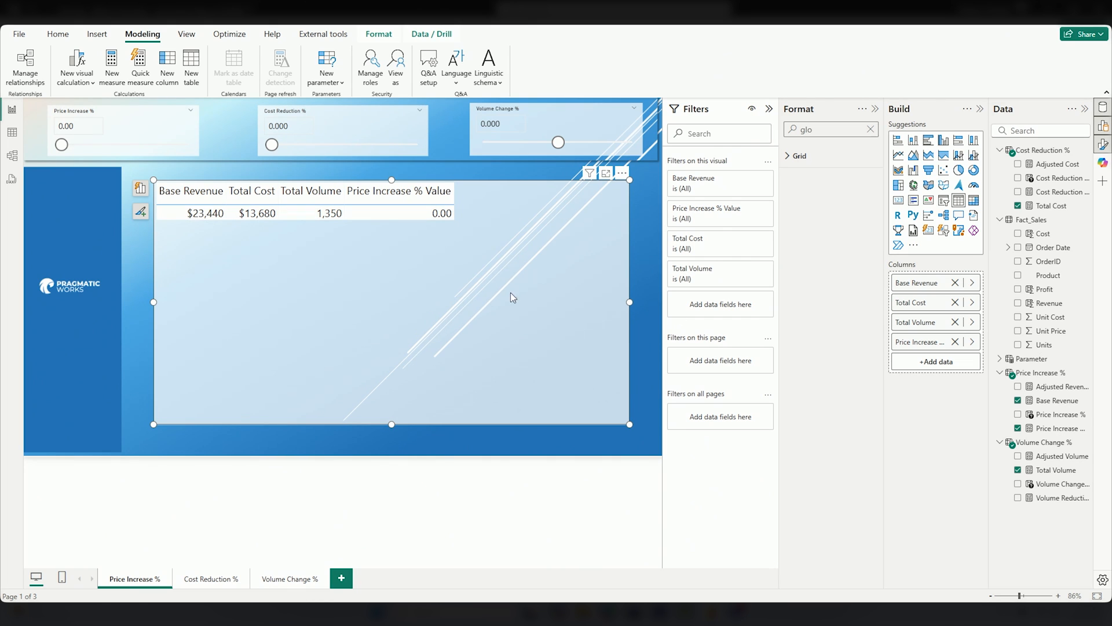
left_click(1000, 220)
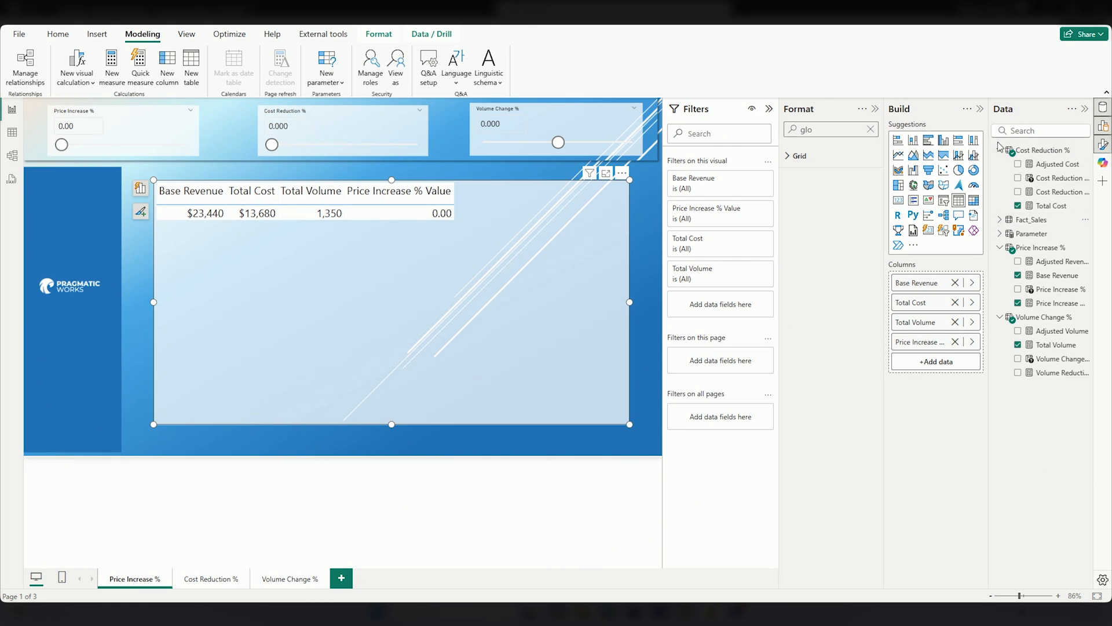
left_click(1000, 151)
left_click(1001, 261)
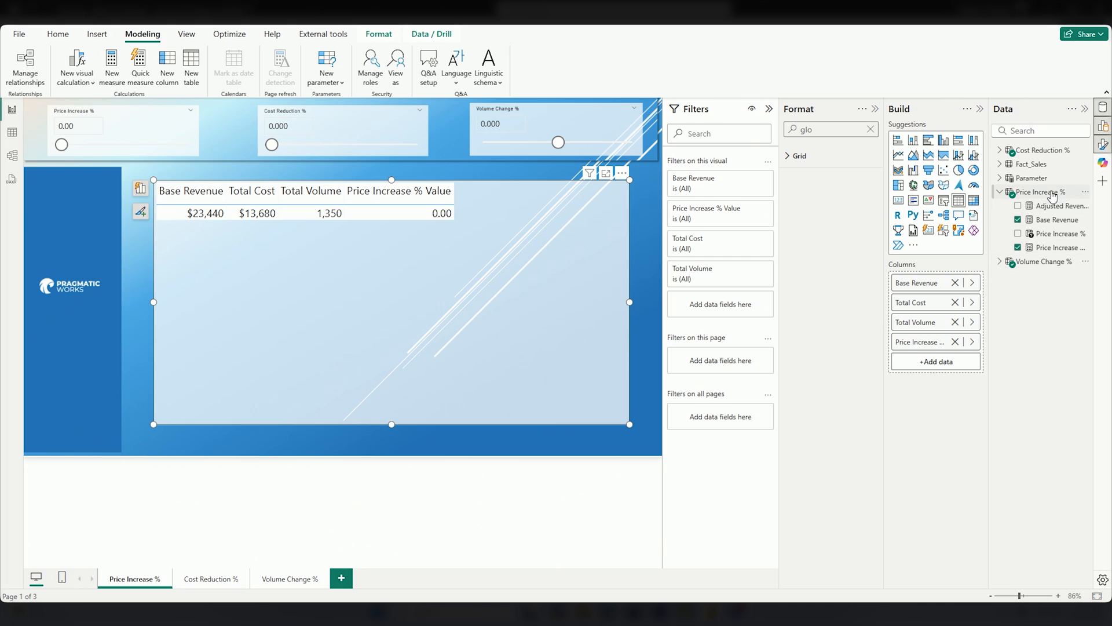
Step: Review the DAX of Base Revenue, Adjusted Revenue and Price Increase % Value measures
left_click(1056, 219)
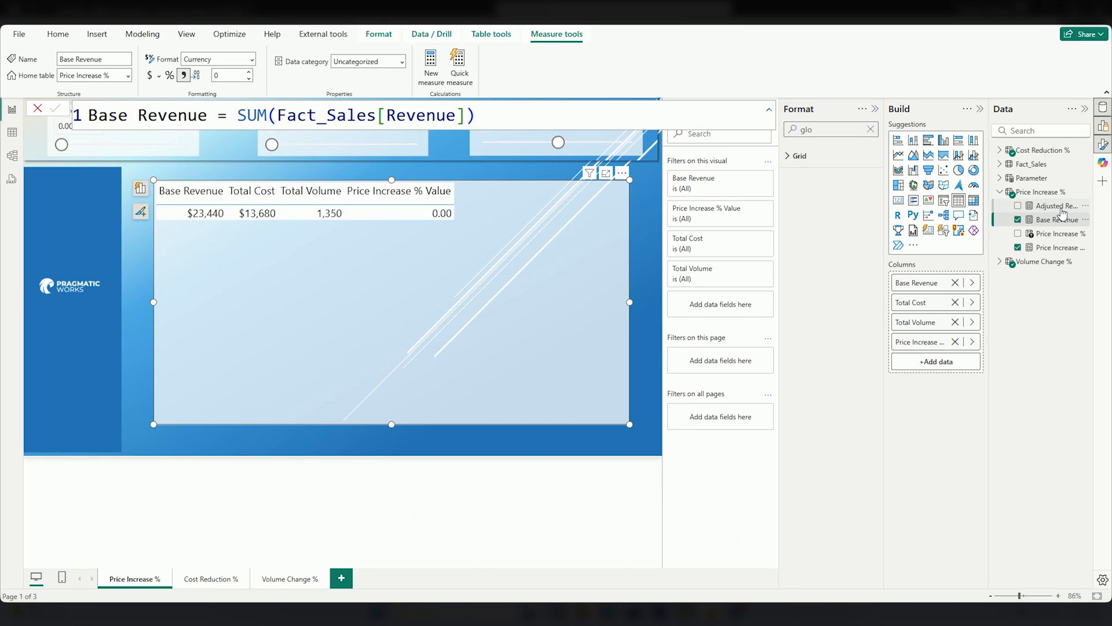
left_click(1057, 206)
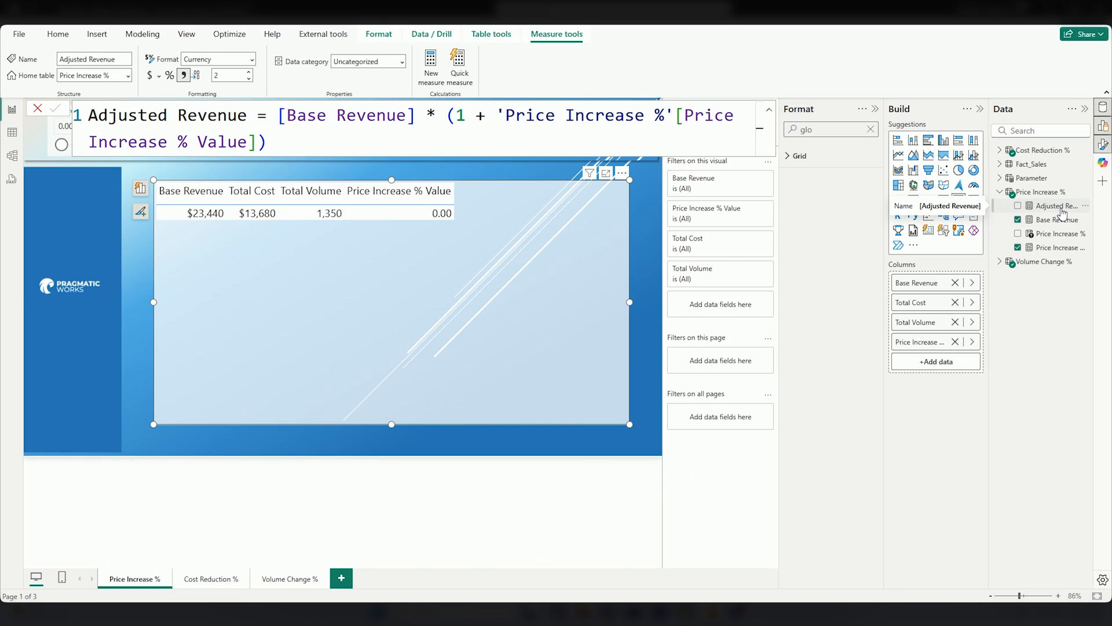
left_click(1052, 248)
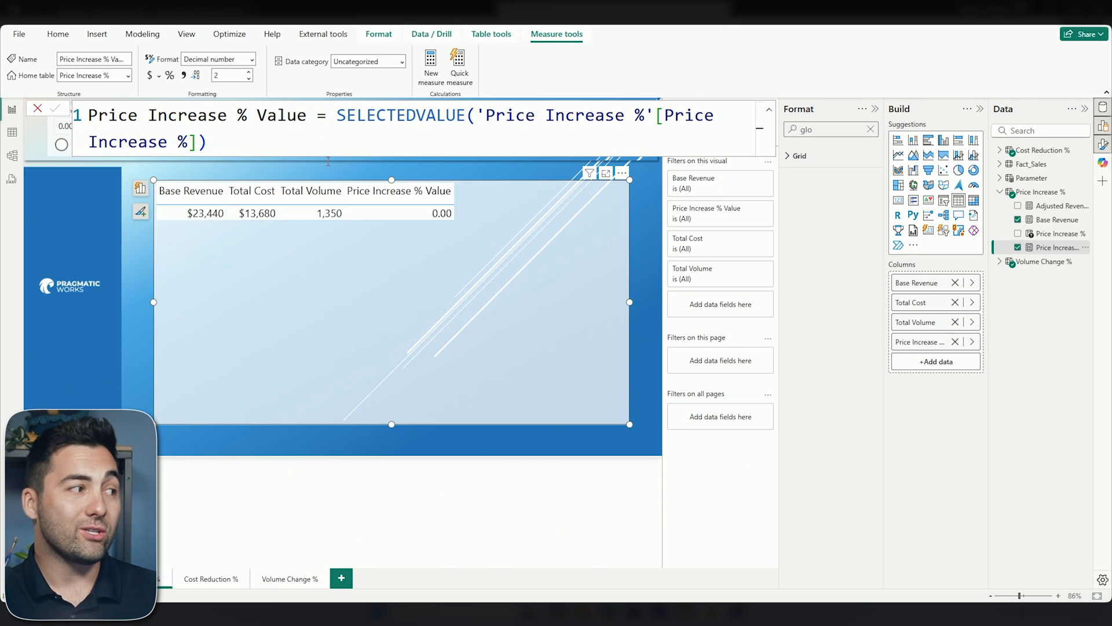
Step: Nudge the Price Increase % slicer up and back to 0.00, then show the Adjusted Revenue formula
left_click(128, 239)
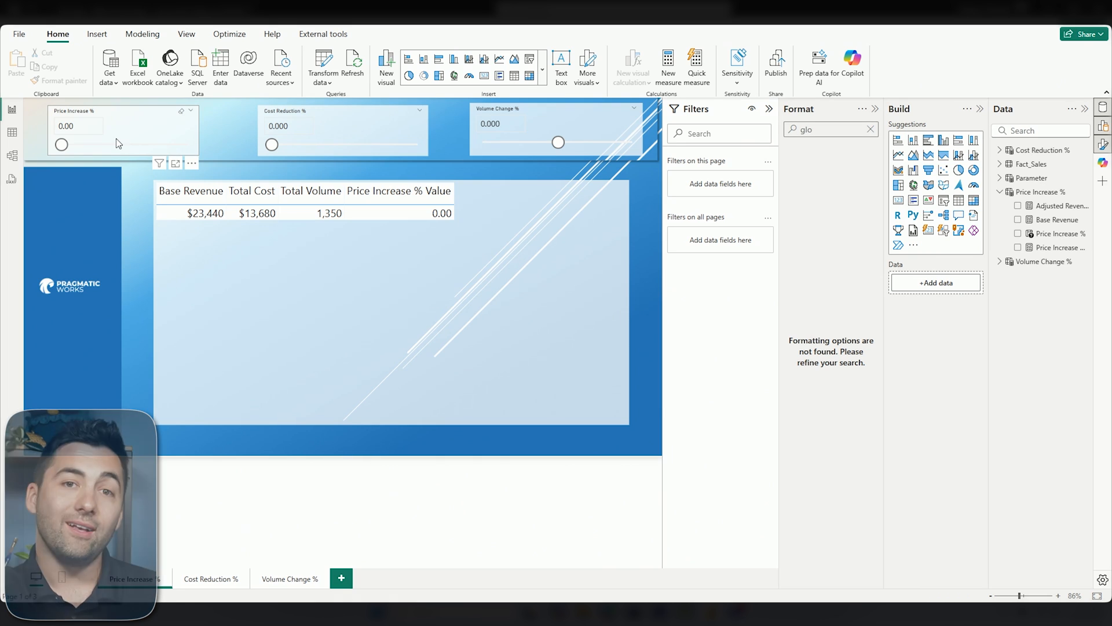
left_click_drag(62, 144, 69, 147)
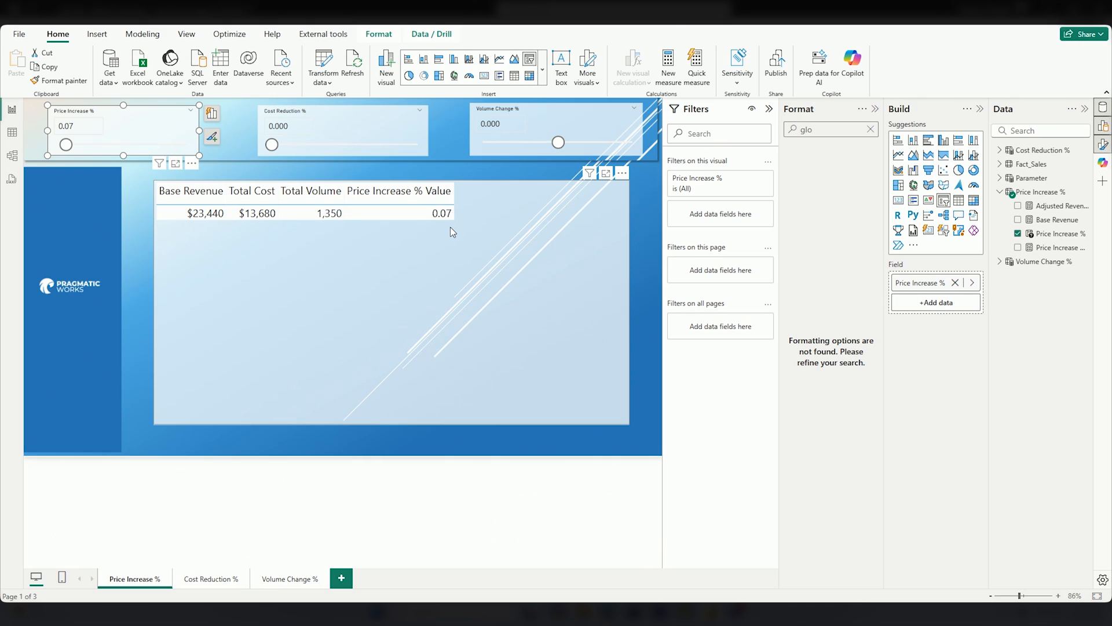
left_click_drag(65, 144, 57, 149)
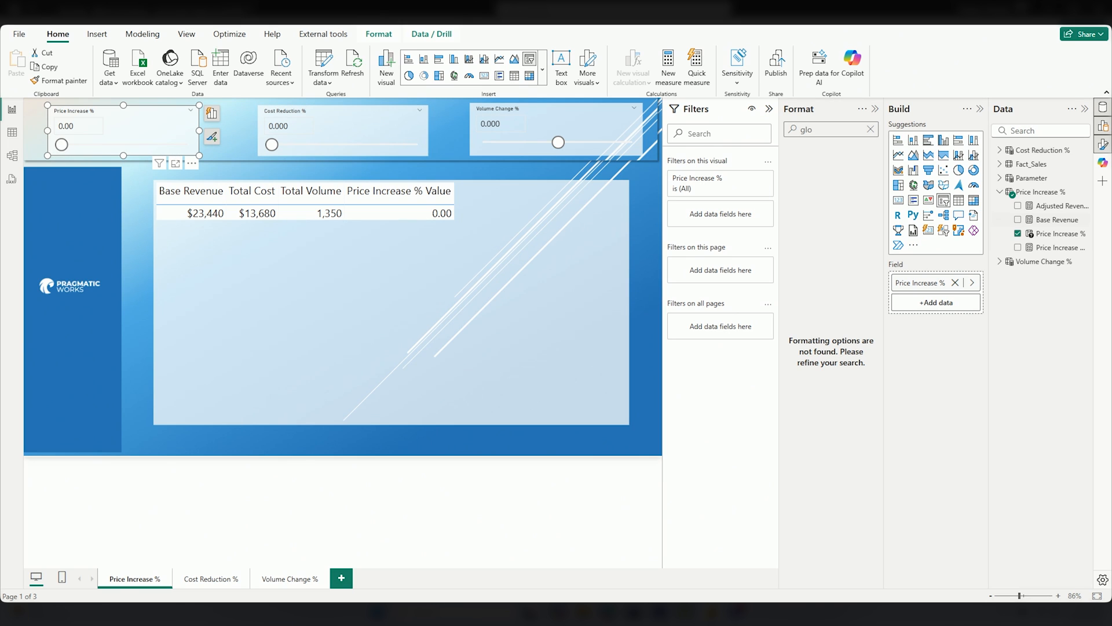
left_click(1057, 206)
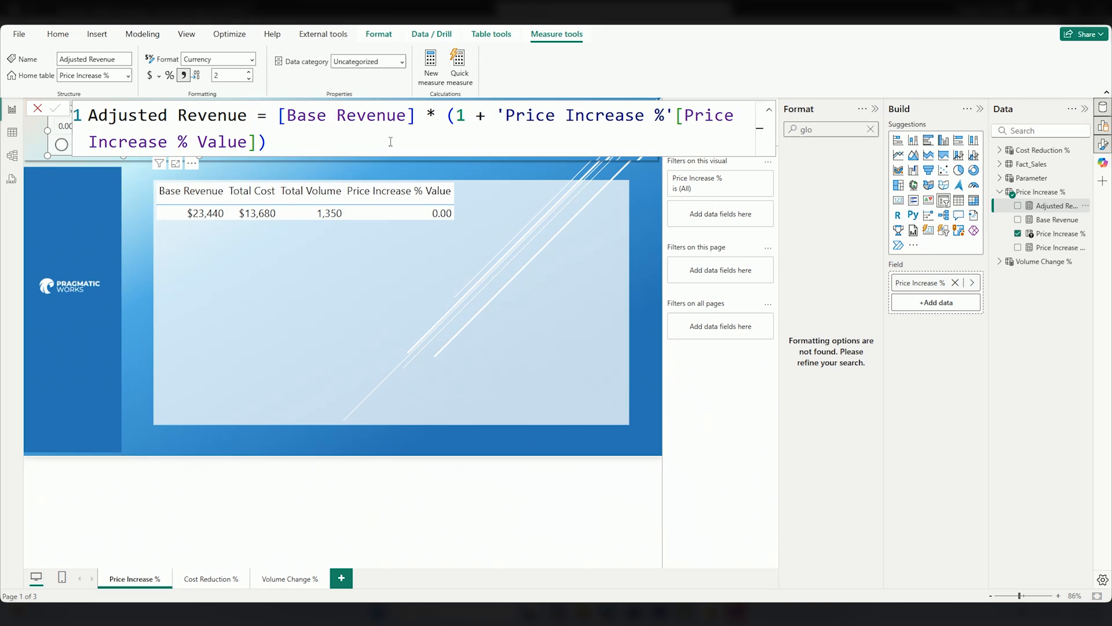
left_click(555, 273)
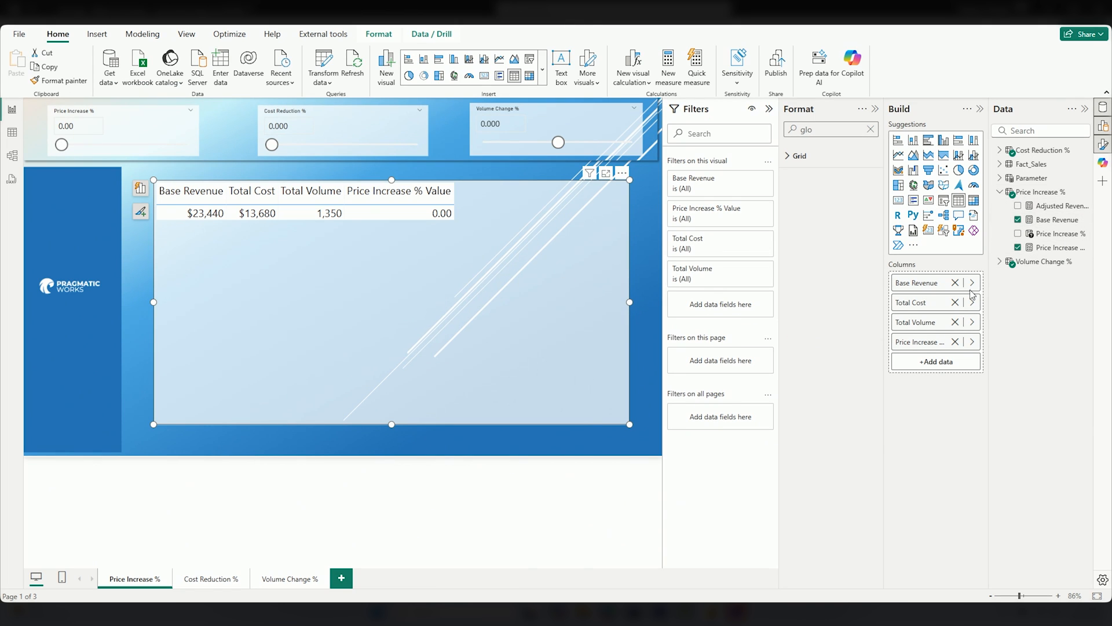
Step: Add Adjusted Revenue as a table column and set Price Increase % to 0.10, giving $25,784.00
left_click(1056, 205)
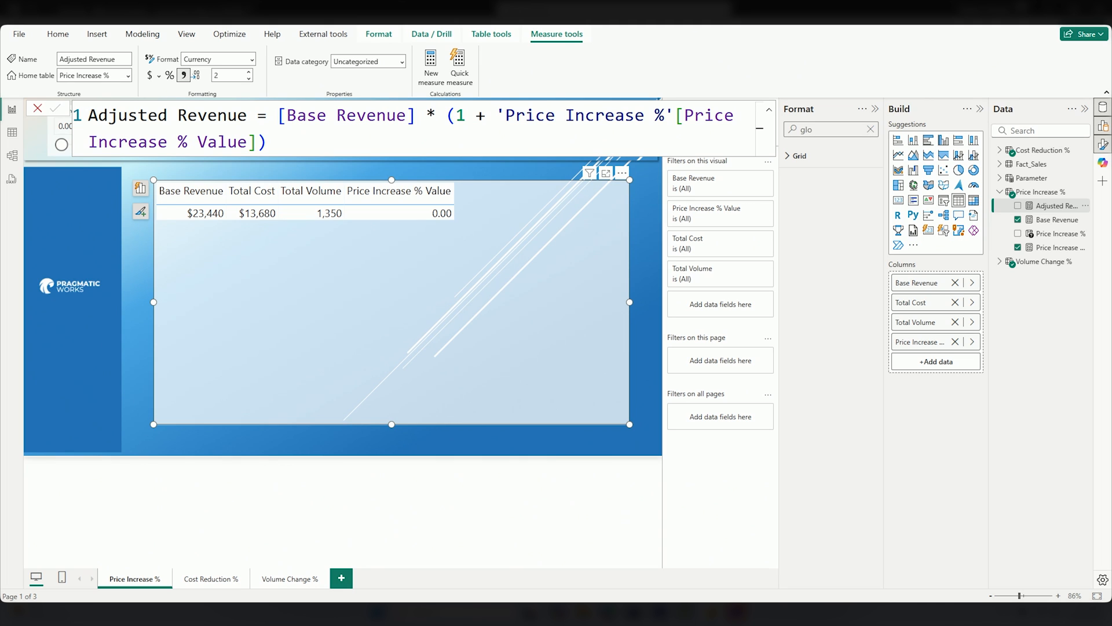
left_click_drag(1056, 205, 522, 221)
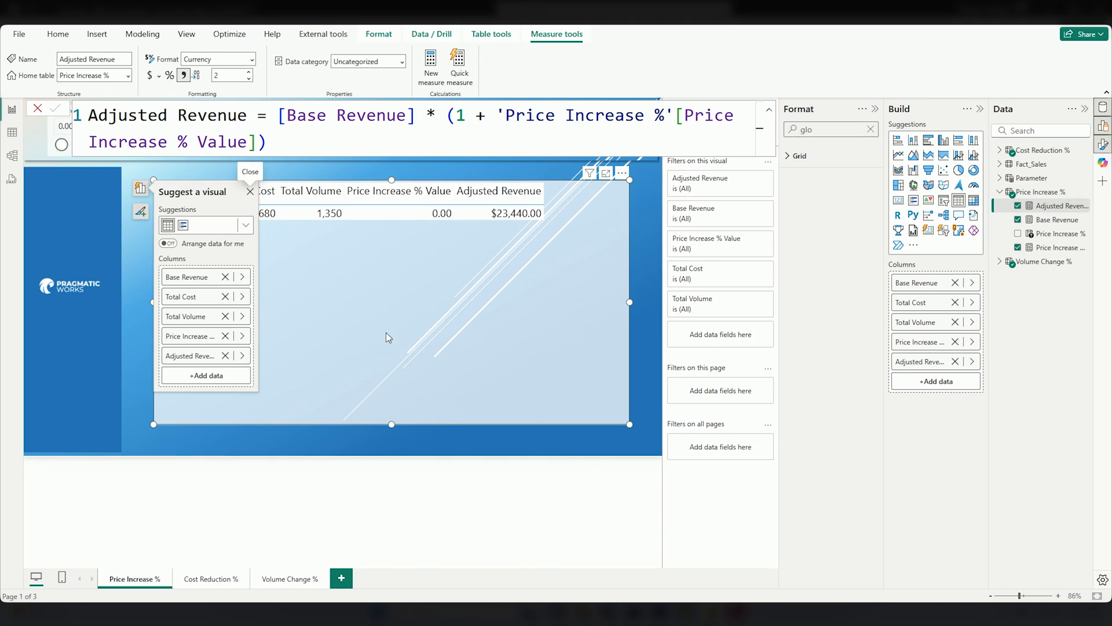
left_click(117, 265)
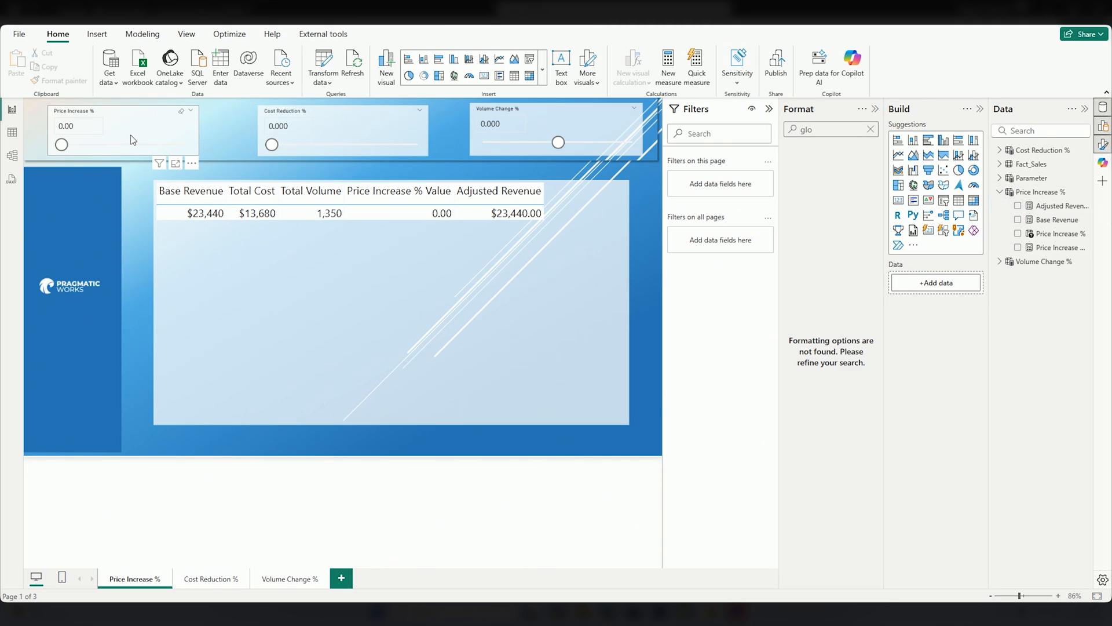
left_click(206, 250)
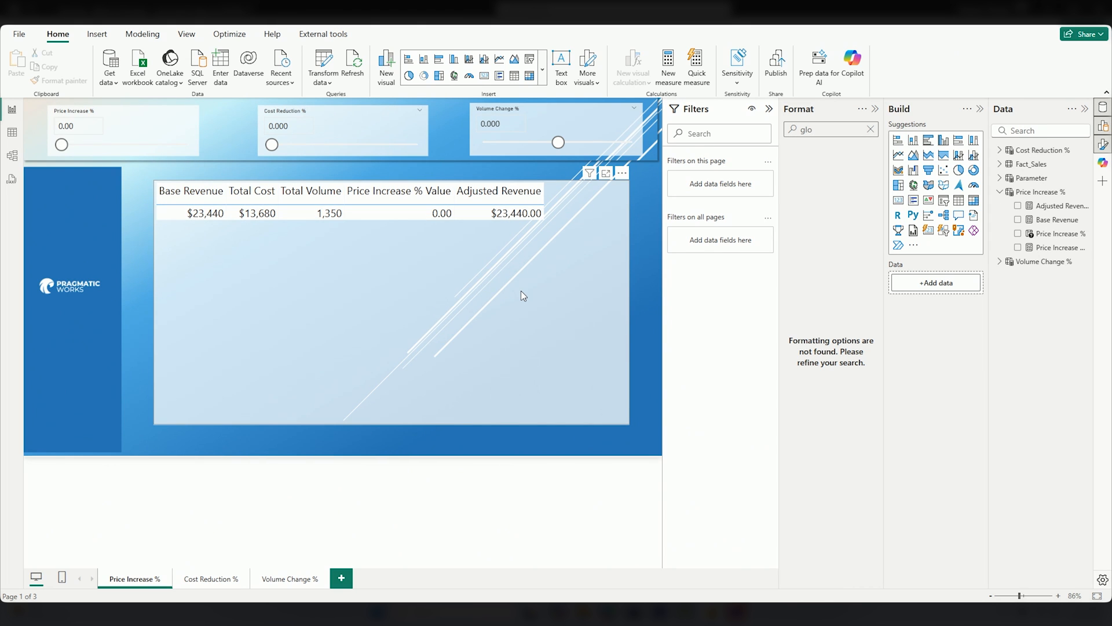
left_click(74, 127)
type("0.10")
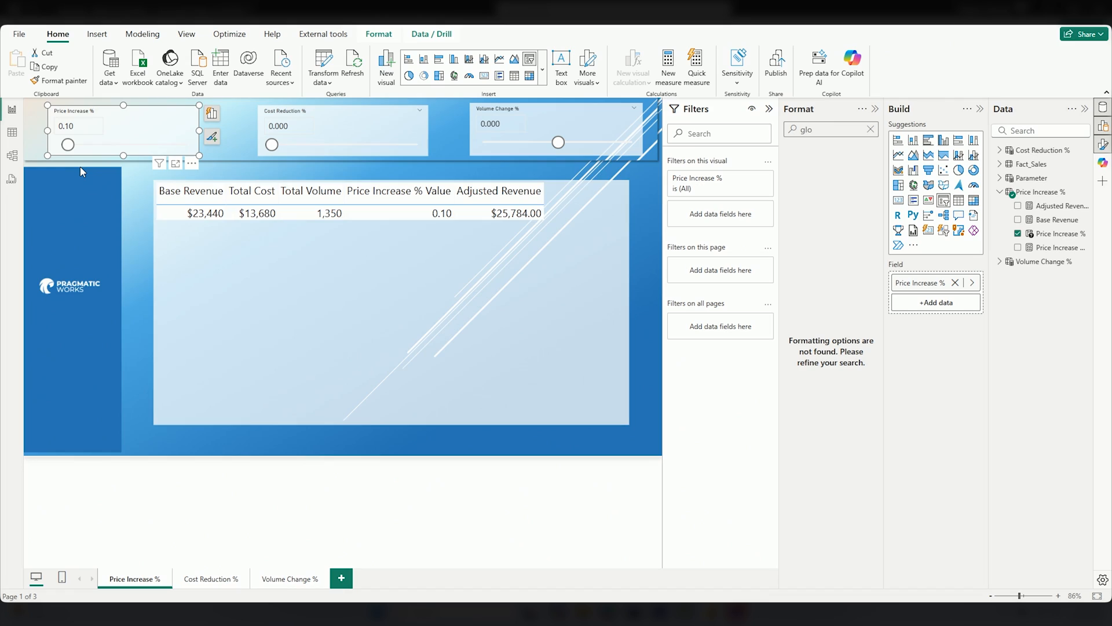
left_click(1056, 206)
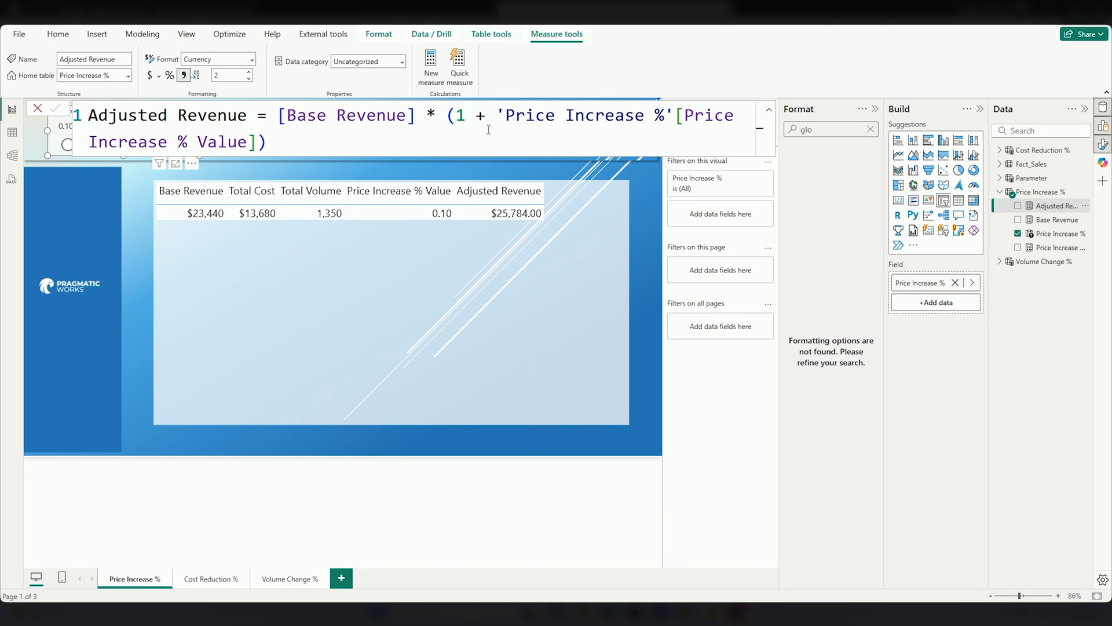
left_click(1057, 248)
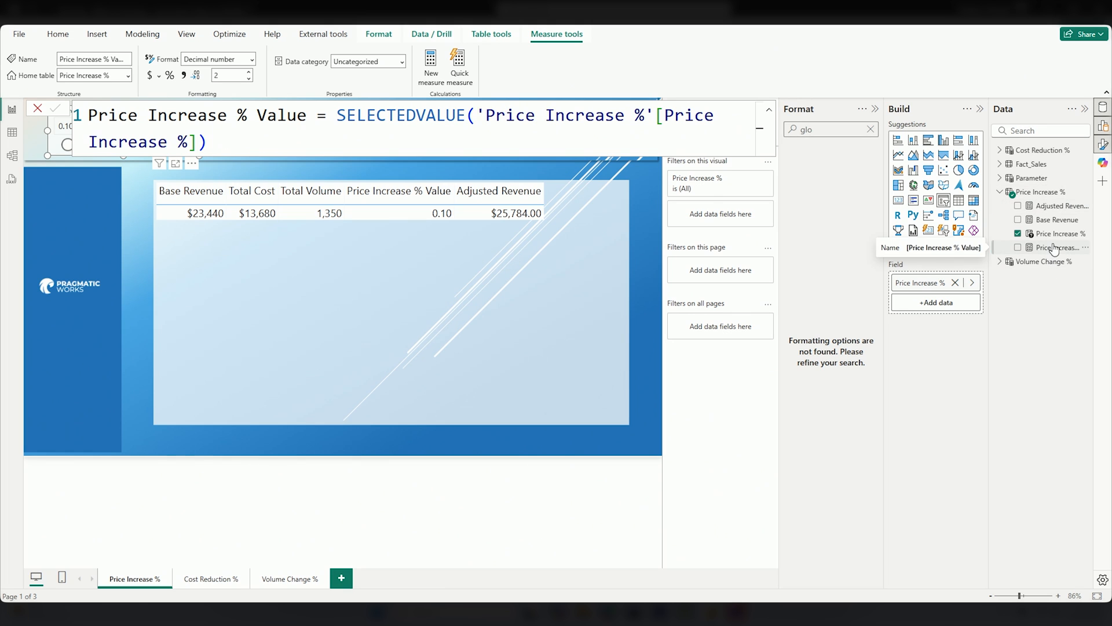
left_click(516, 213)
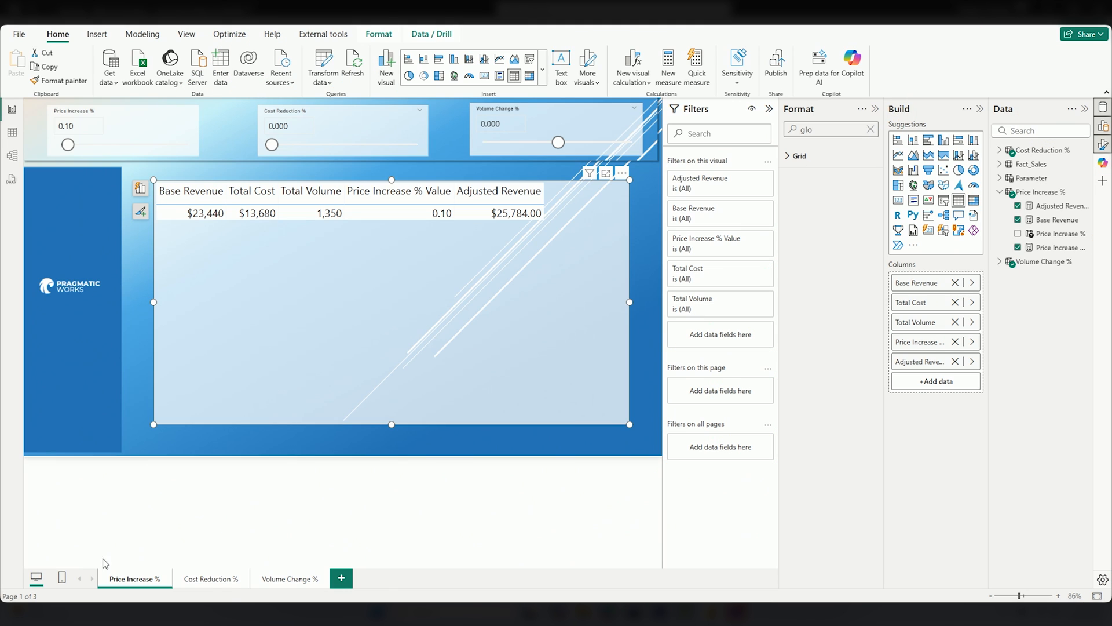
Step: Go to the Cost Reduction % page and expand only the Cost Reduction % table's fields
left_click(210, 578)
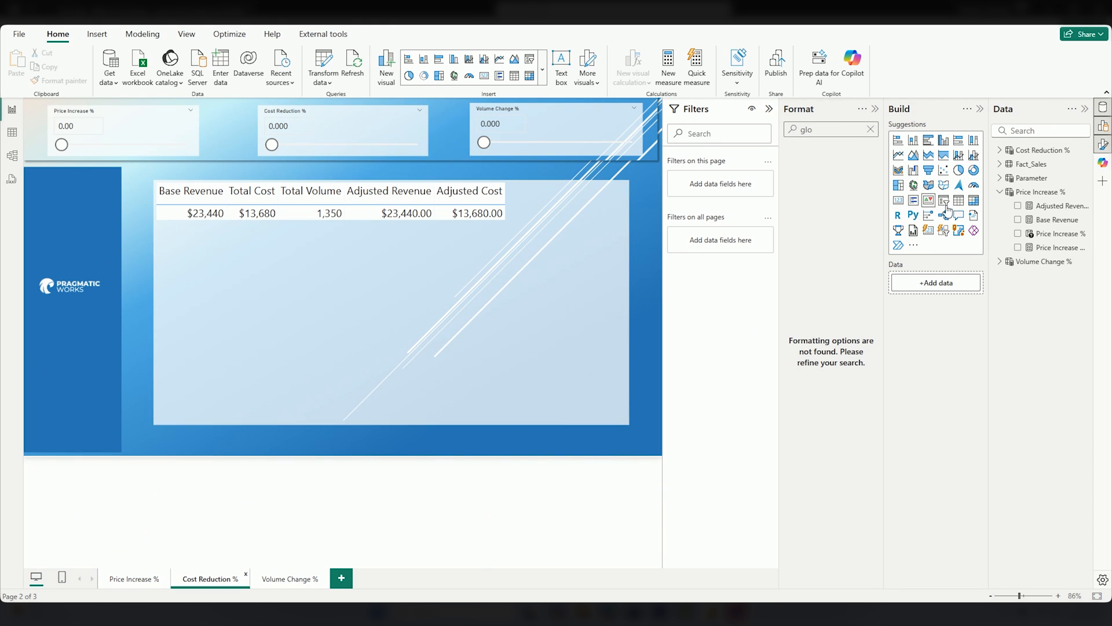
left_click(1000, 192)
left_click(1000, 150)
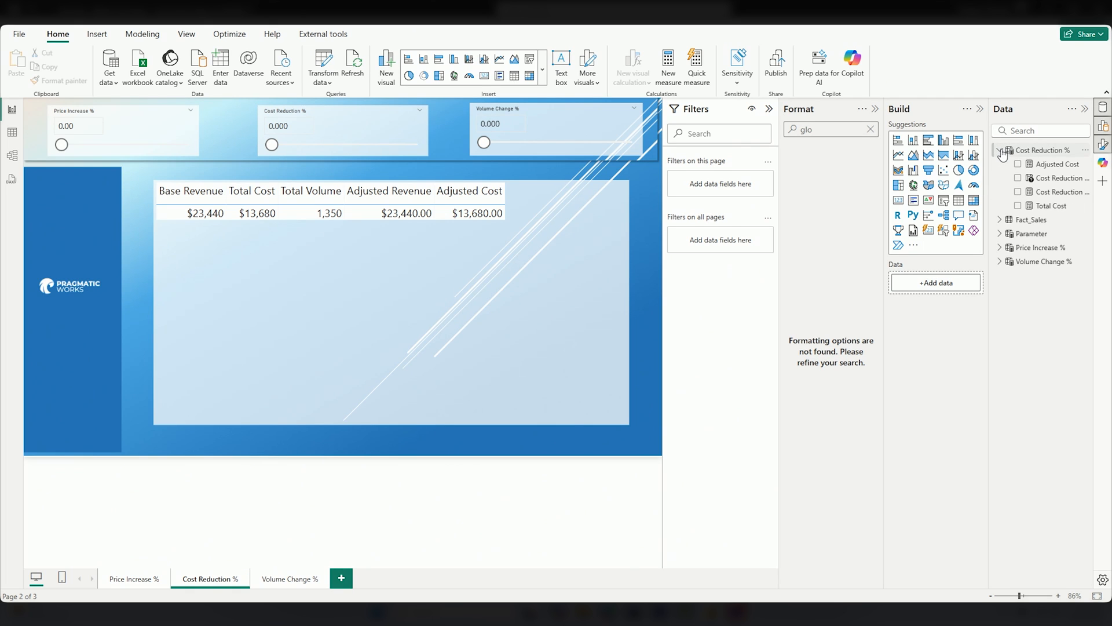
Step: Review the Cost Reduction % Value measure, the Cost Reduction % column and the Total Cost measure formulas
left_click(1056, 193)
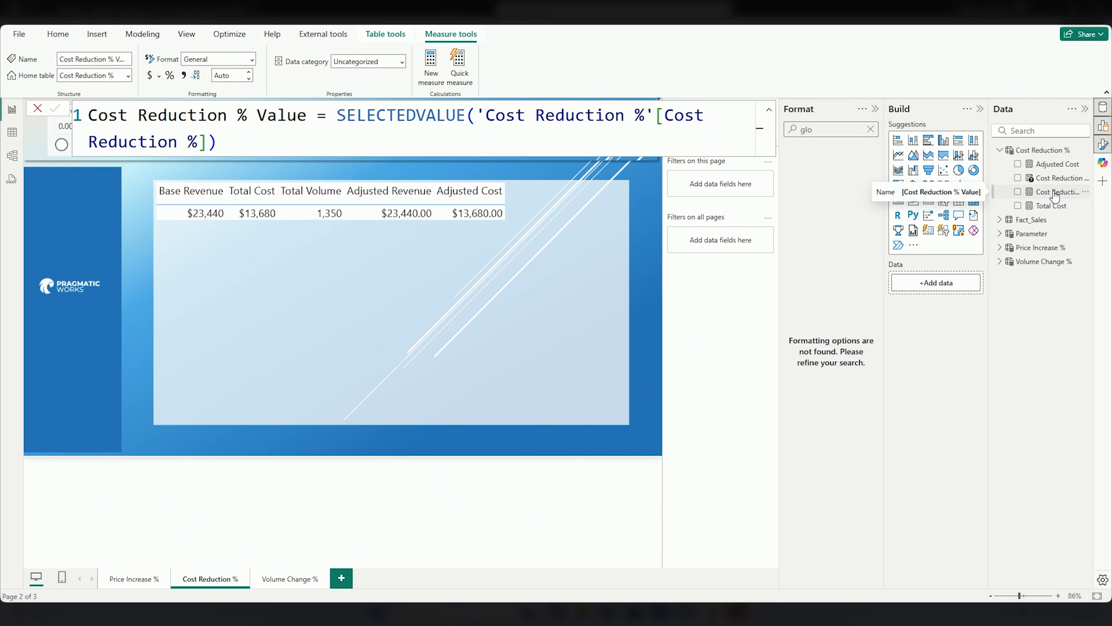
left_click(1056, 179)
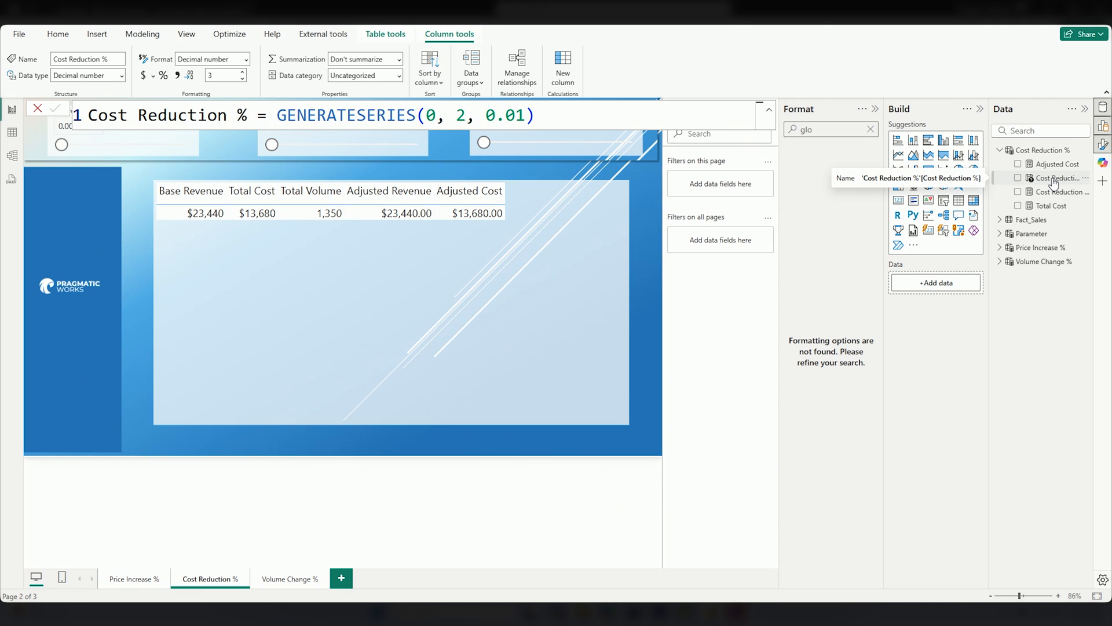
left_click(1051, 206)
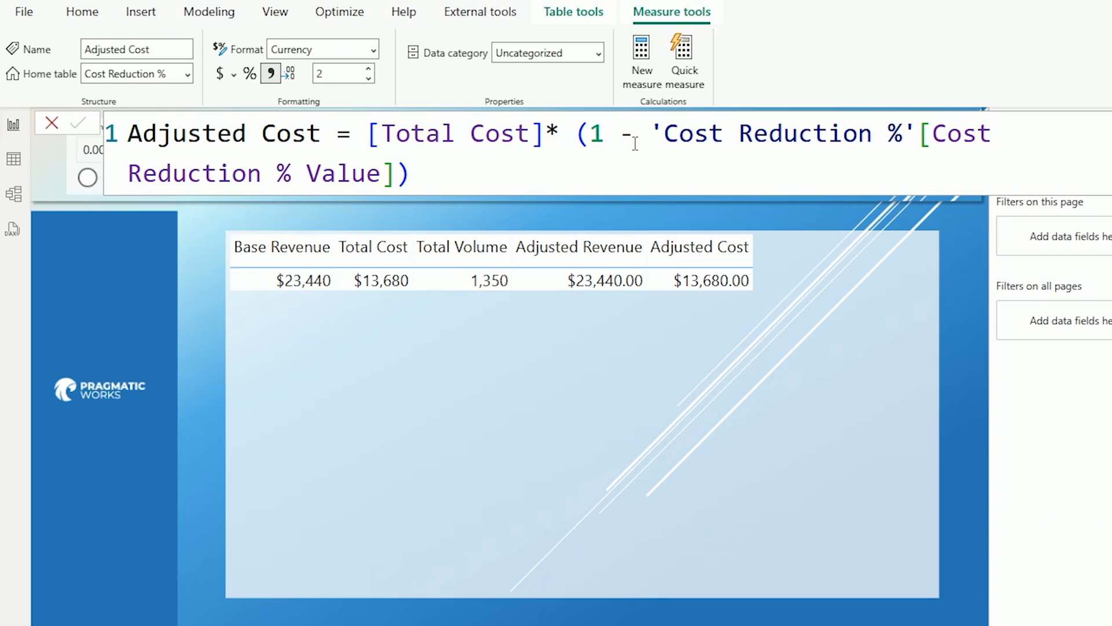
left_click(693, 215)
left_click(436, 150)
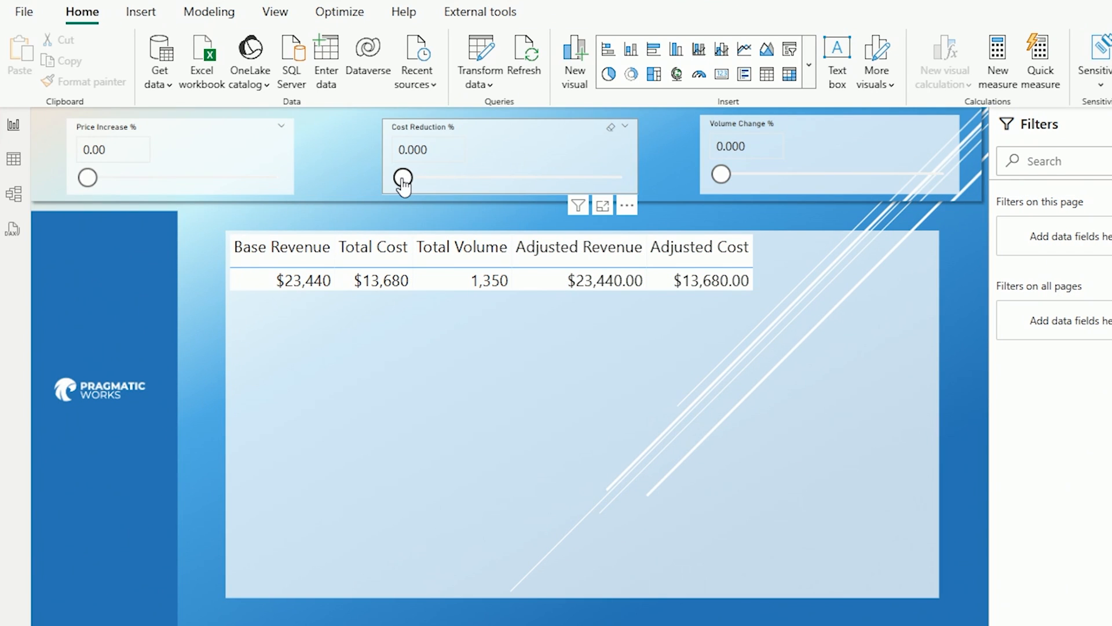
left_click_drag(402, 177, 415, 179)
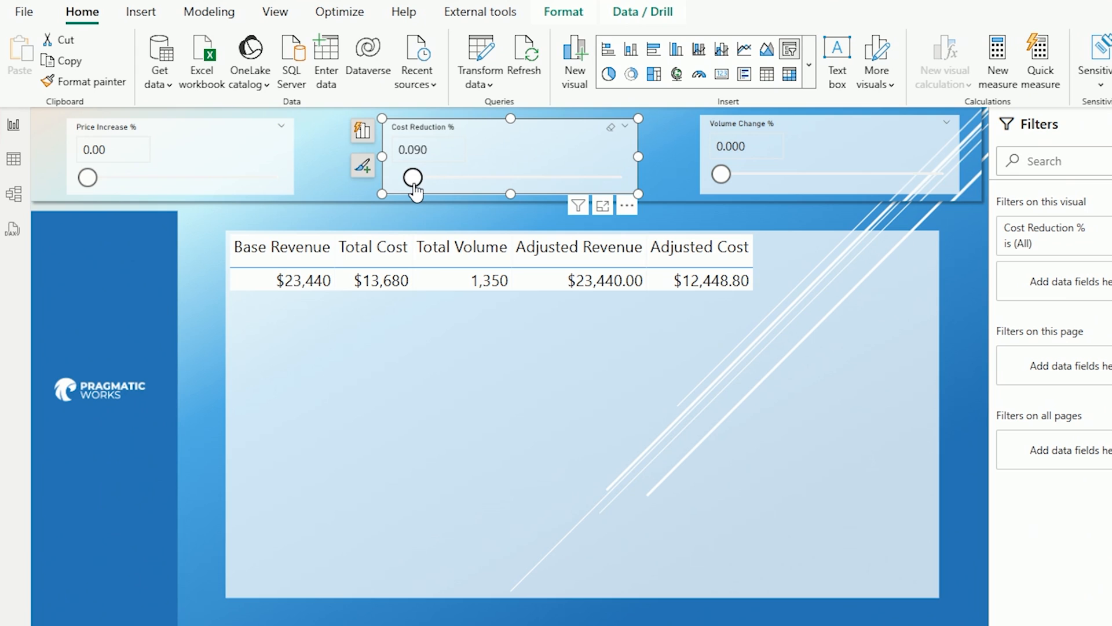
mouse_move(414, 178)
left_mouse_down()
mouse_move(427, 180)
mouse_move(385, 177)
left_mouse_up()
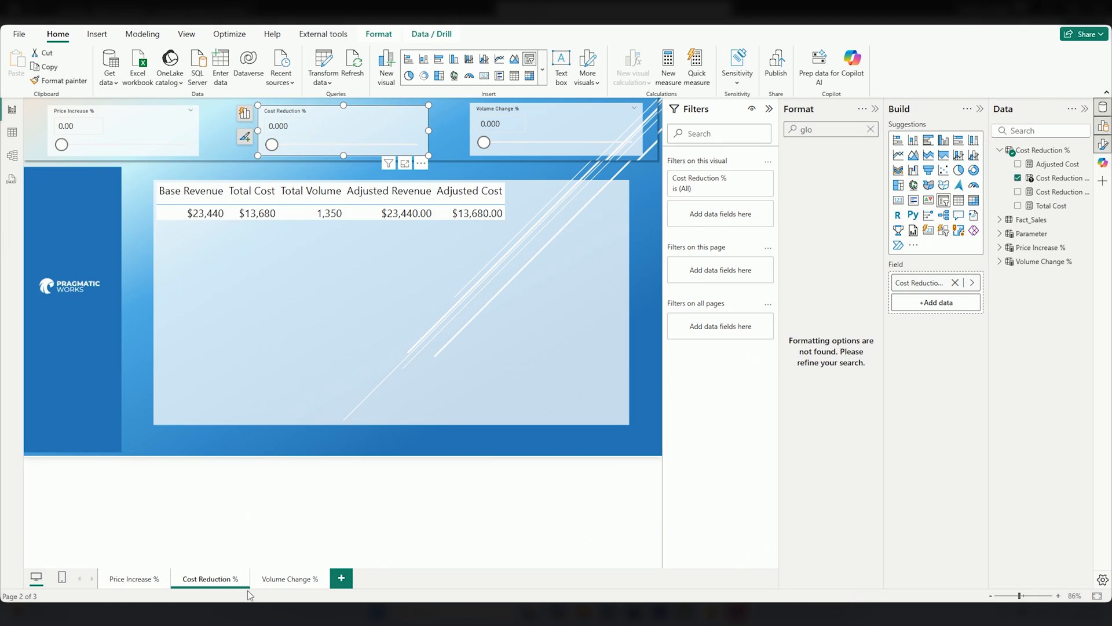
Step: Go to the Volume Change % page, view the column's GENERATESERIES definition, and select the results table
left_click(287, 579)
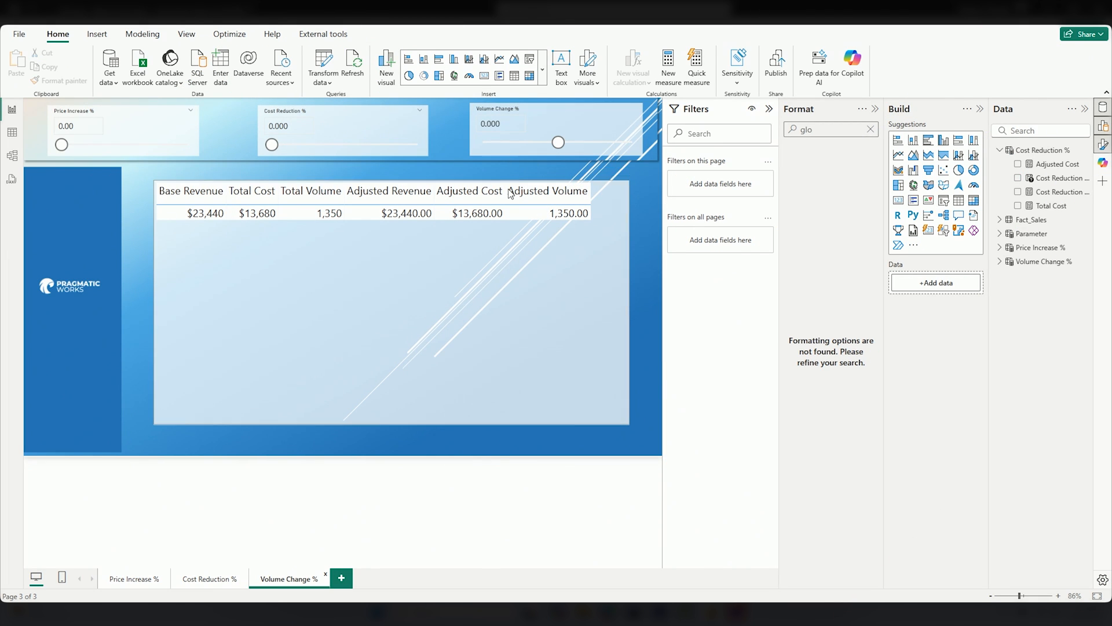
mouse_move(509, 193)
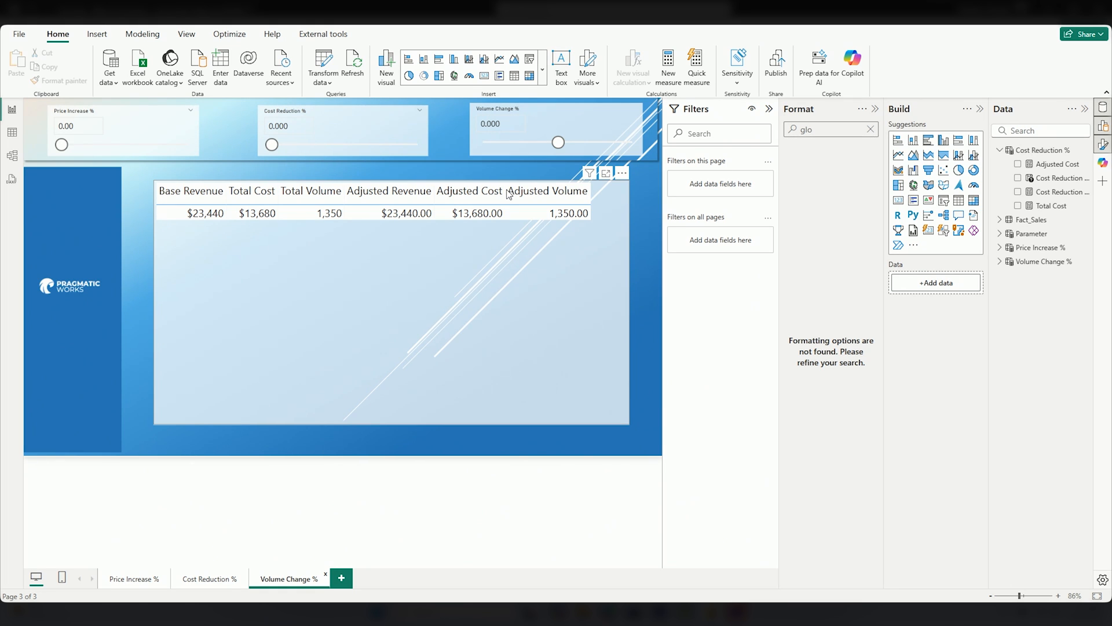
left_click(1000, 262)
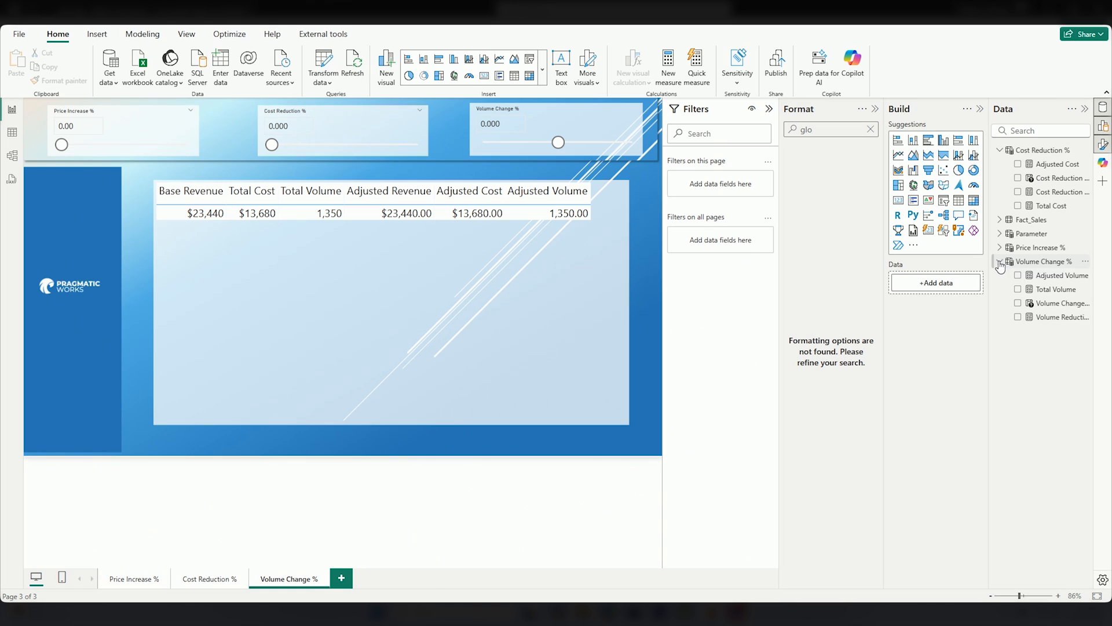
left_click(1048, 304)
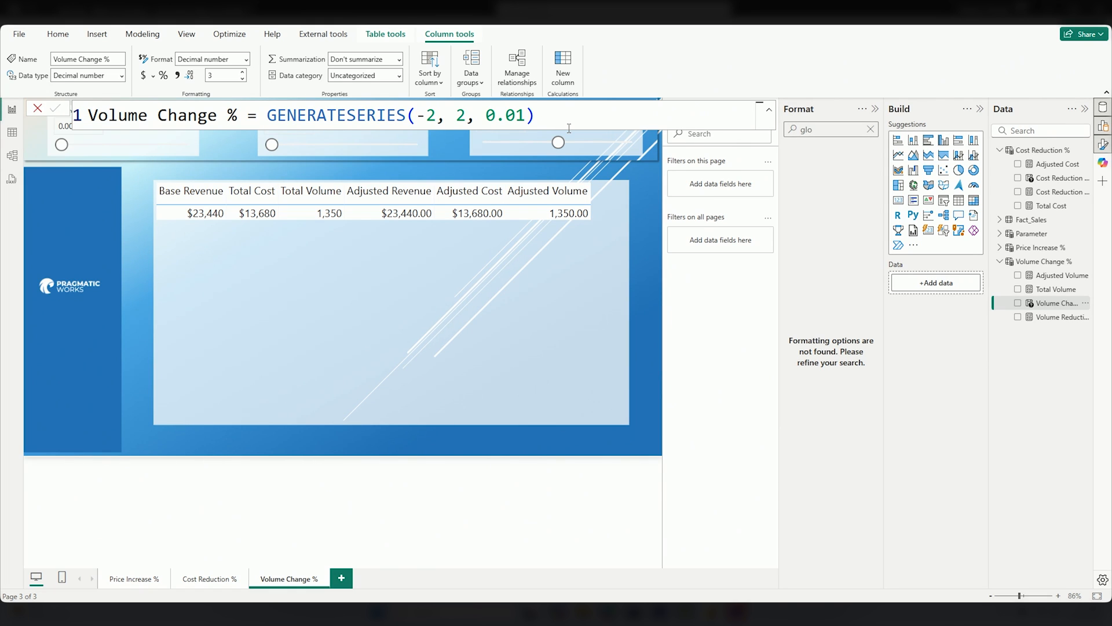
left_click(538, 169)
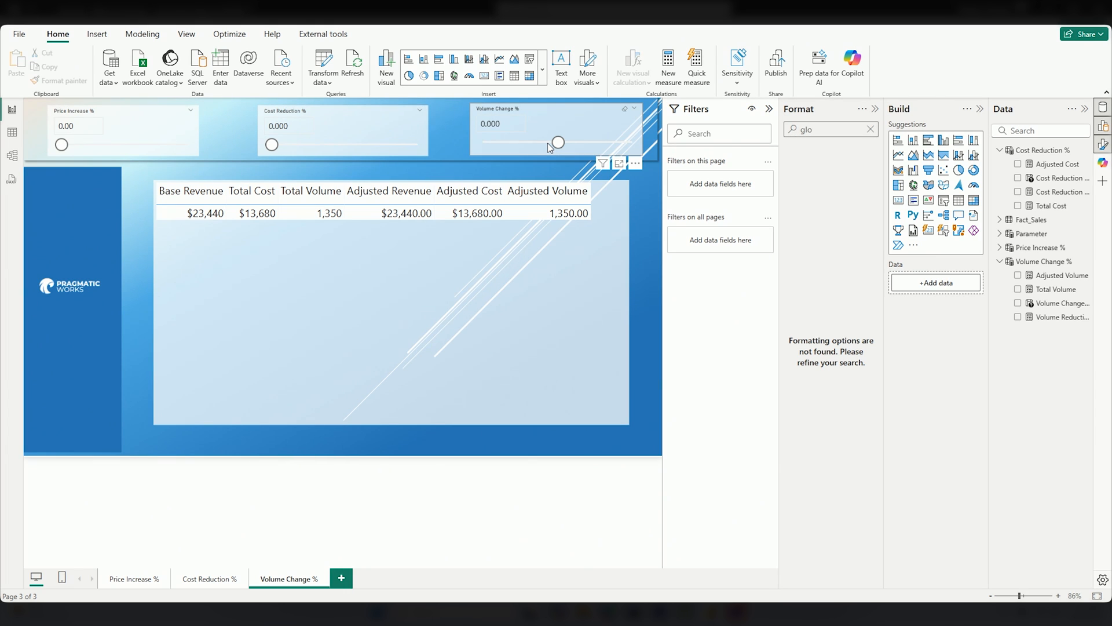
left_click(561, 214)
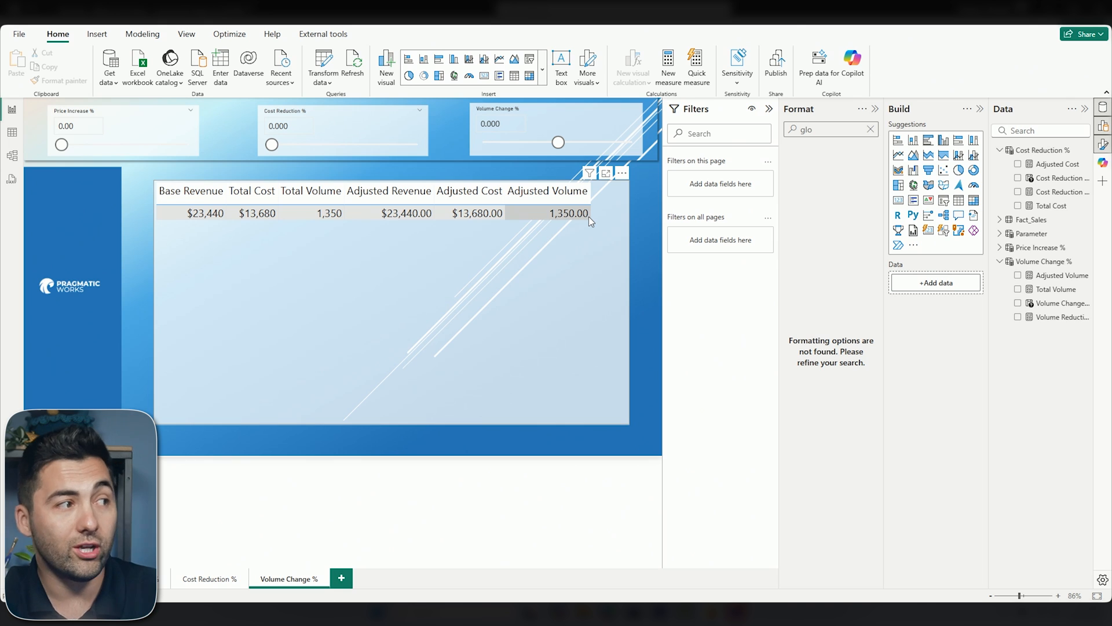
Step: Drag the Volume Change % slicer from -2 up past zero to 1.510, making Adjusted Volume 3,388.50
left_click(537, 139)
mouse_move(558, 141)
left_mouse_down()
mouse_move(483, 142)
mouse_move(495, 142)
left_mouse_up()
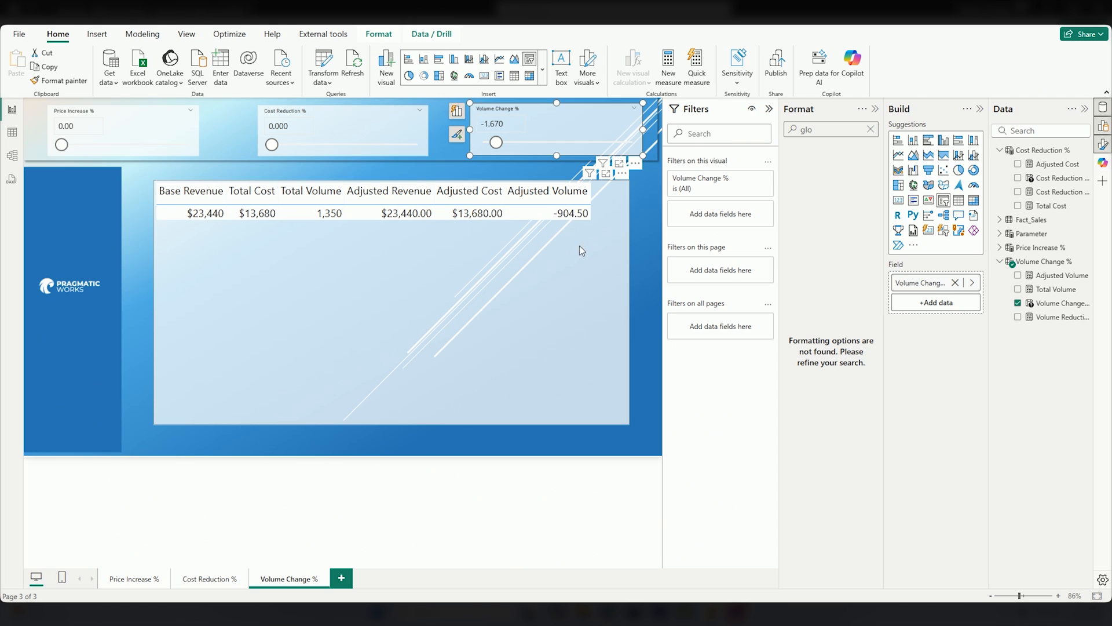
left_click_drag(495, 142, 537, 141)
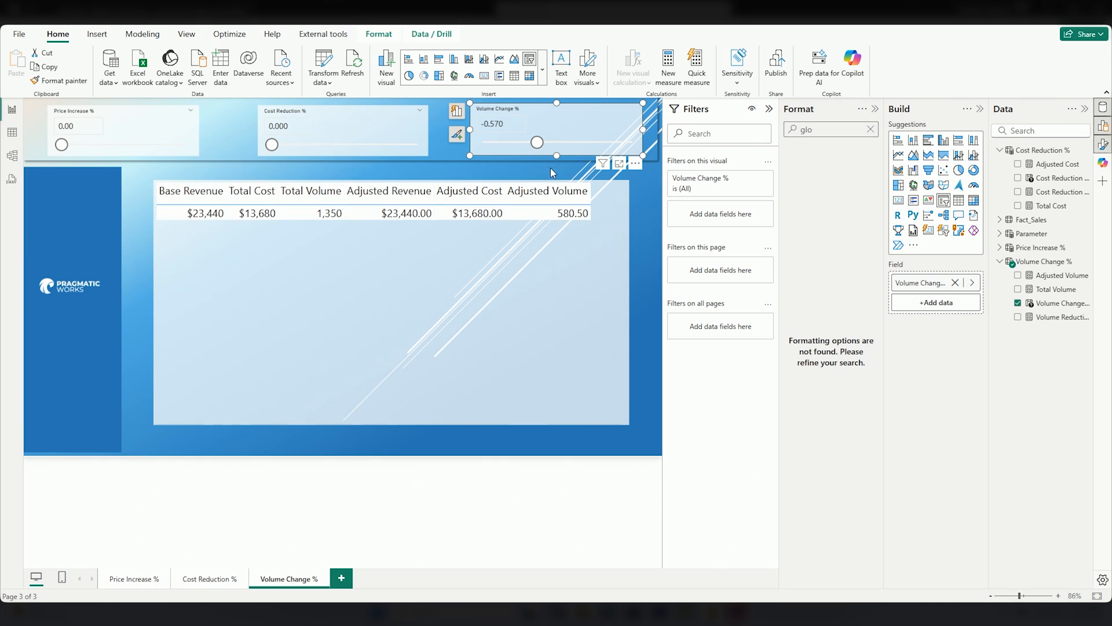
left_click_drag(537, 142, 615, 143)
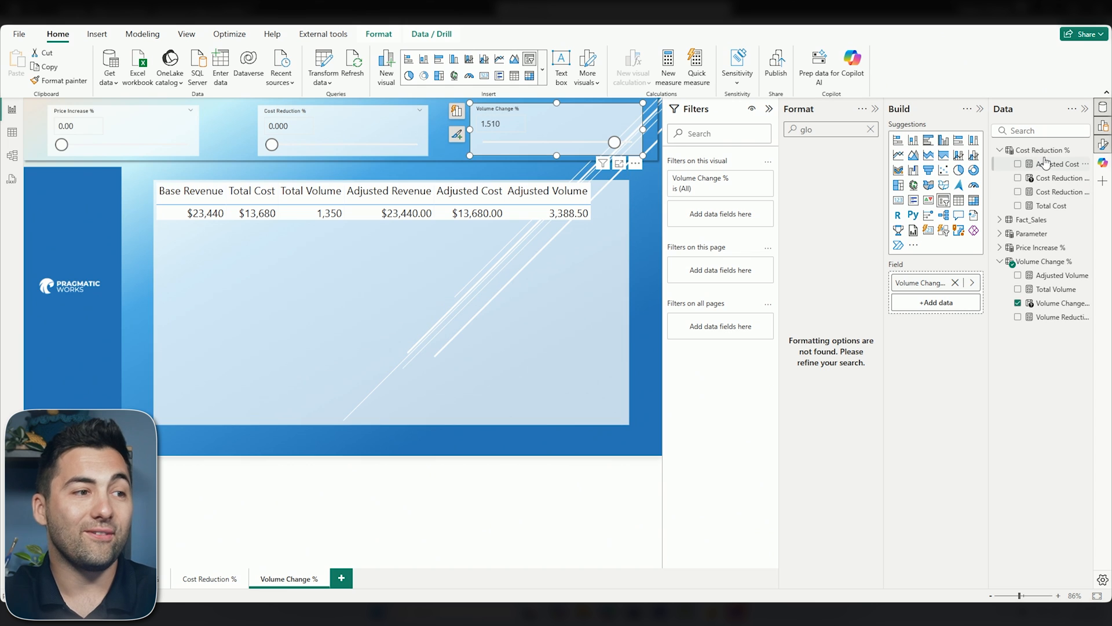
Step: Show the Adjusted Cost formula, then the Cost Reduction % column's GENERATESERIES(0, 2, 0.01) definition
left_click(1052, 164)
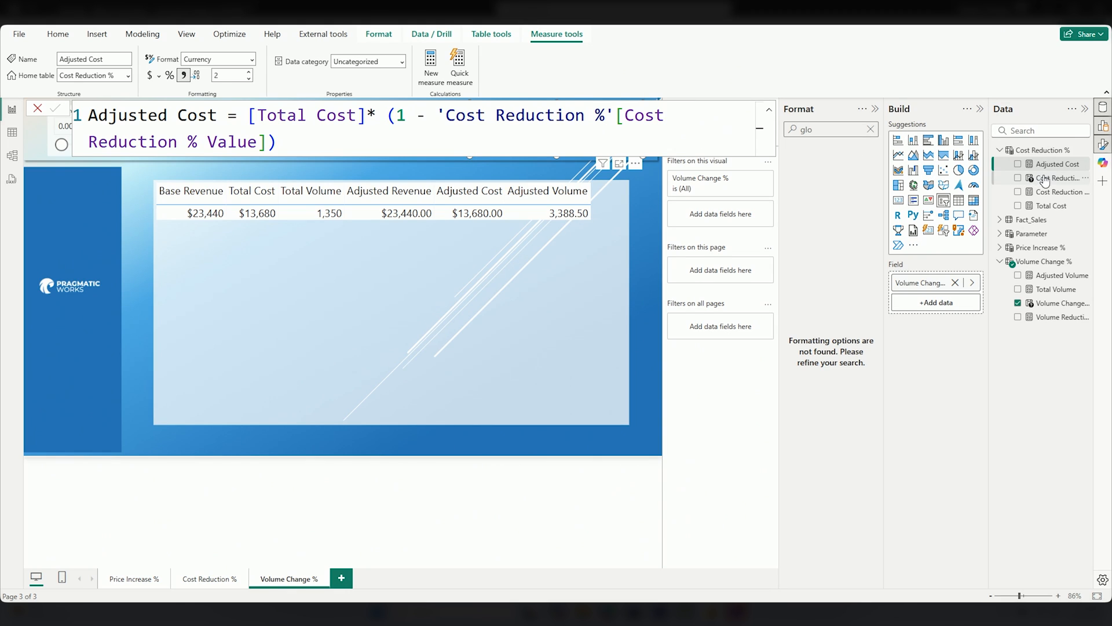
left_click(1046, 179)
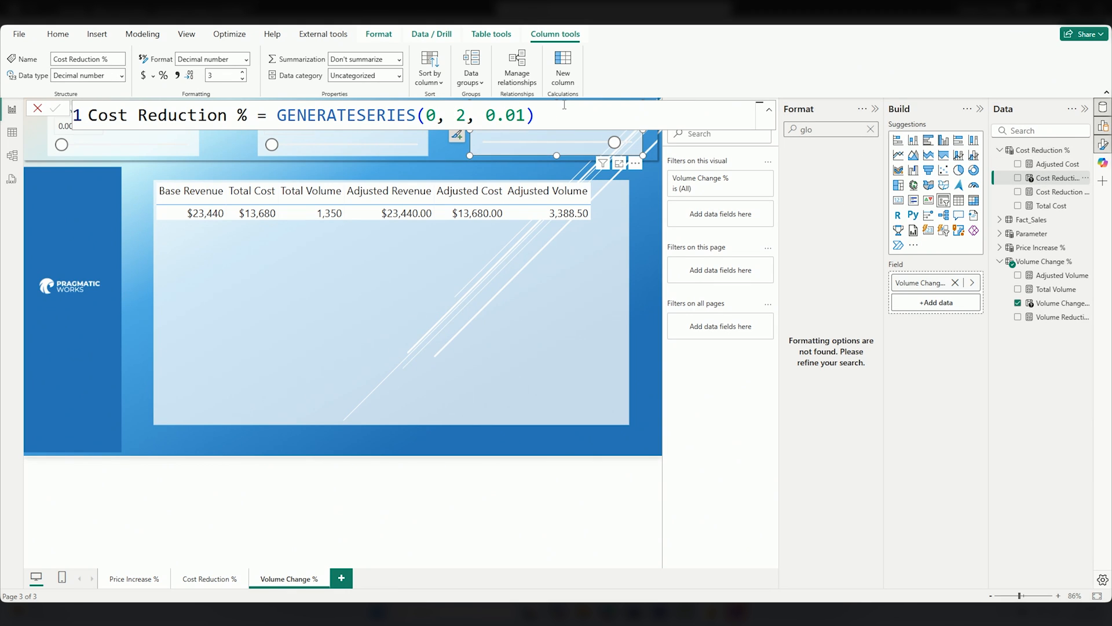